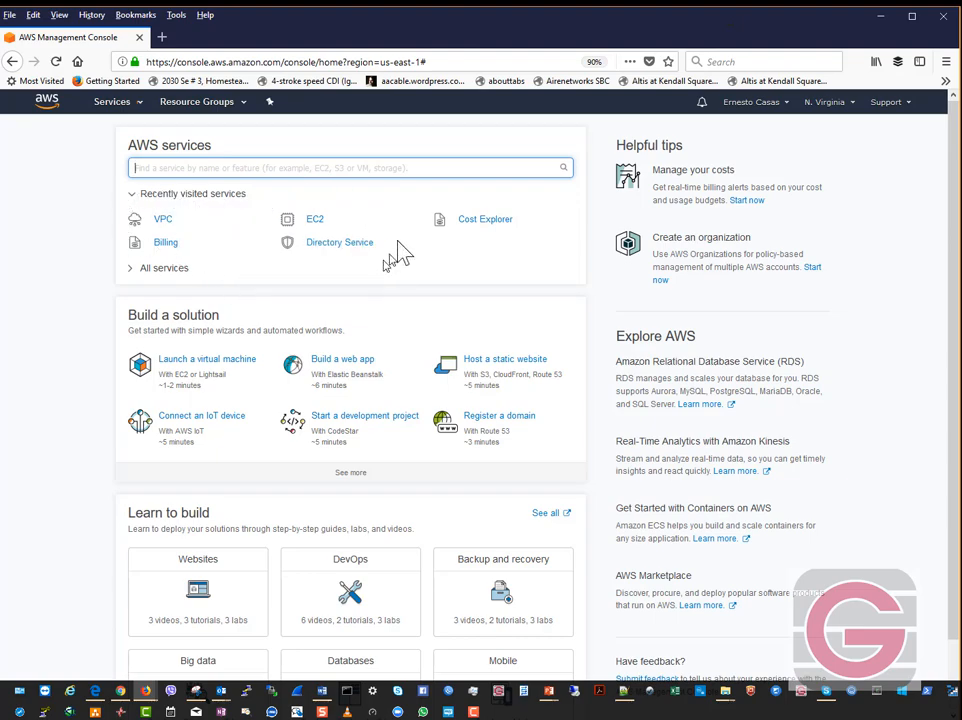
- Go to the EC2 Dashboard from the Services menu's Compute section
left_click(112, 104)
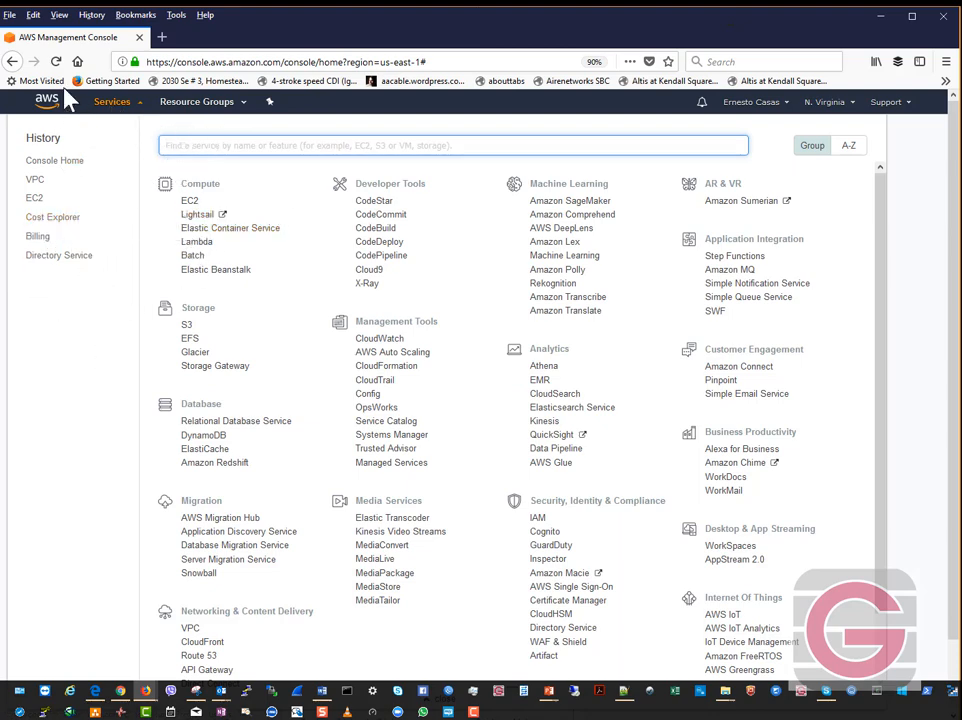
left_click(194, 203)
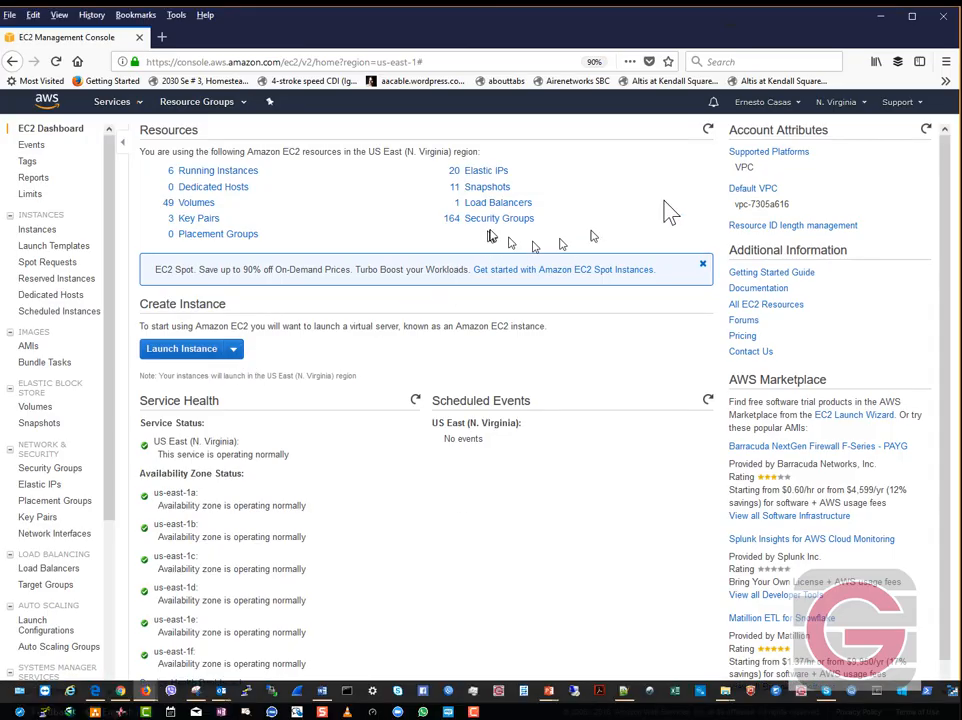
- Confirm the region is US East (N. Virginia) and start launching a new EC2 instance
left_click(854, 110)
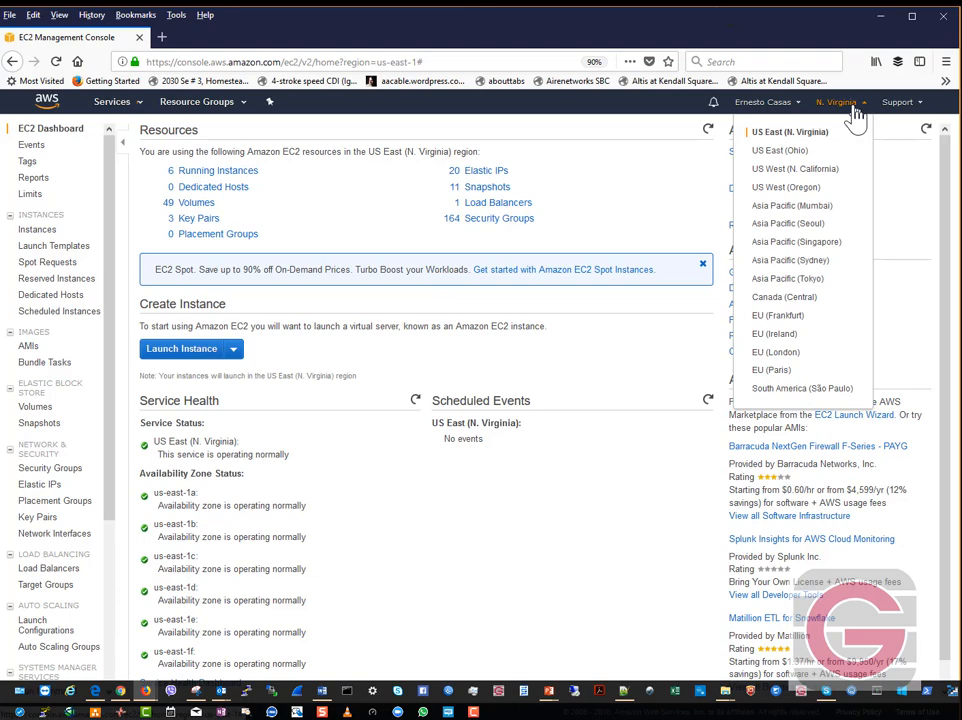
left_click(333, 361)
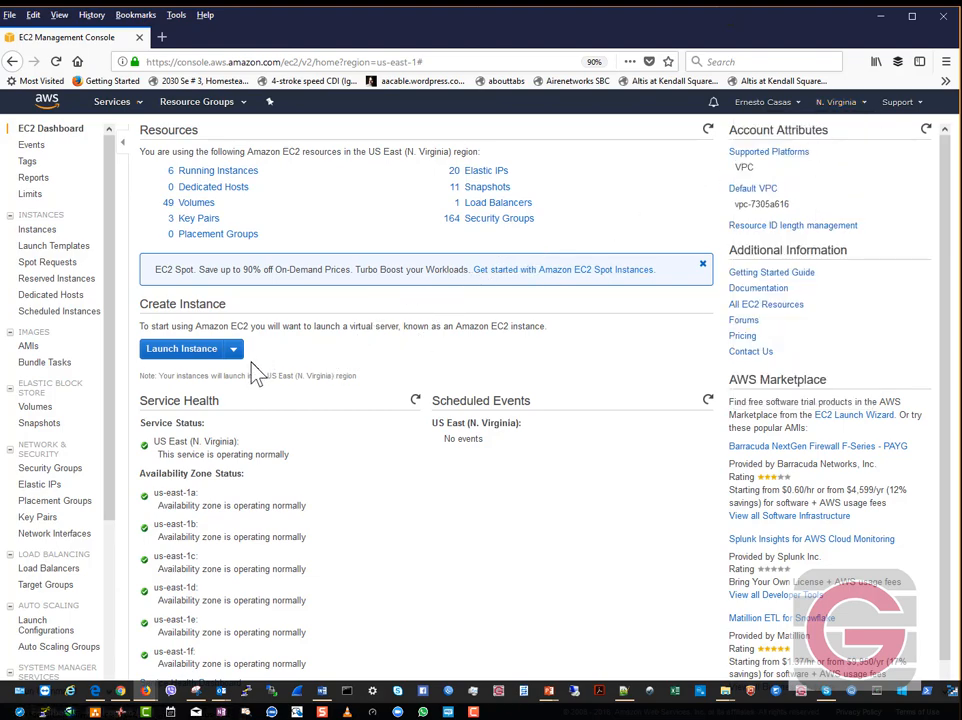
left_click(184, 350)
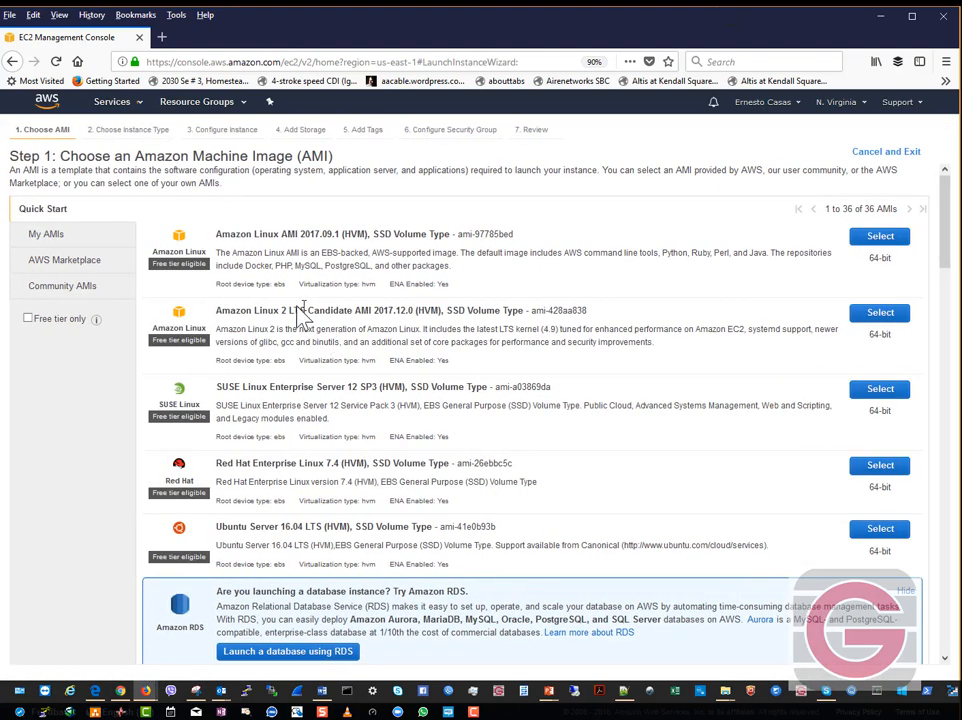
- Filter My AMIs to images shared with the account and search for 'ingate'
left_click(57, 289)
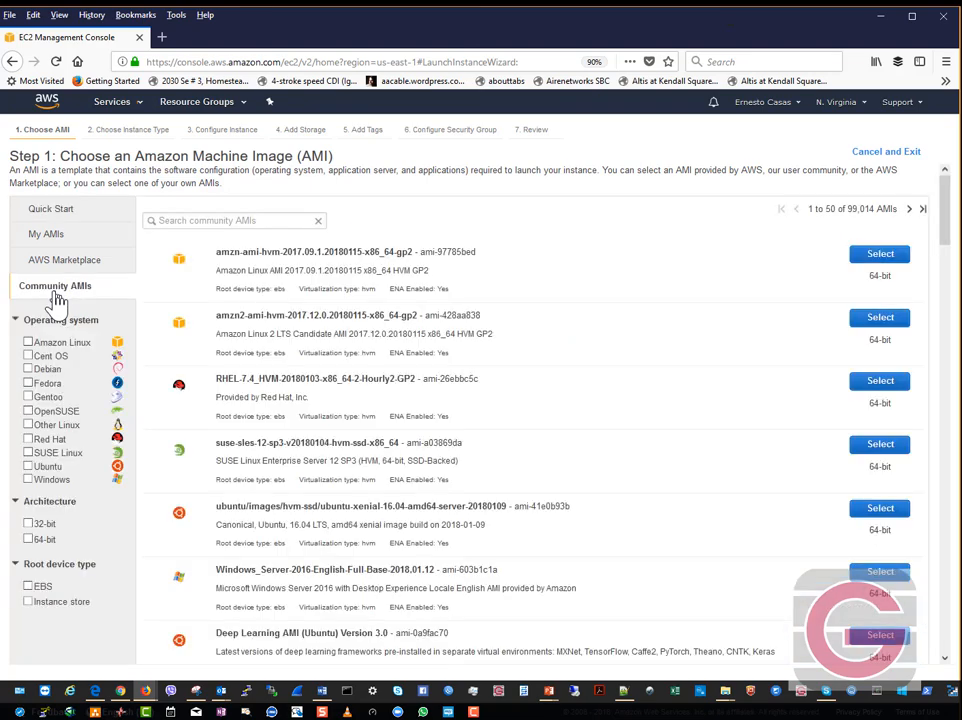
left_click(58, 238)
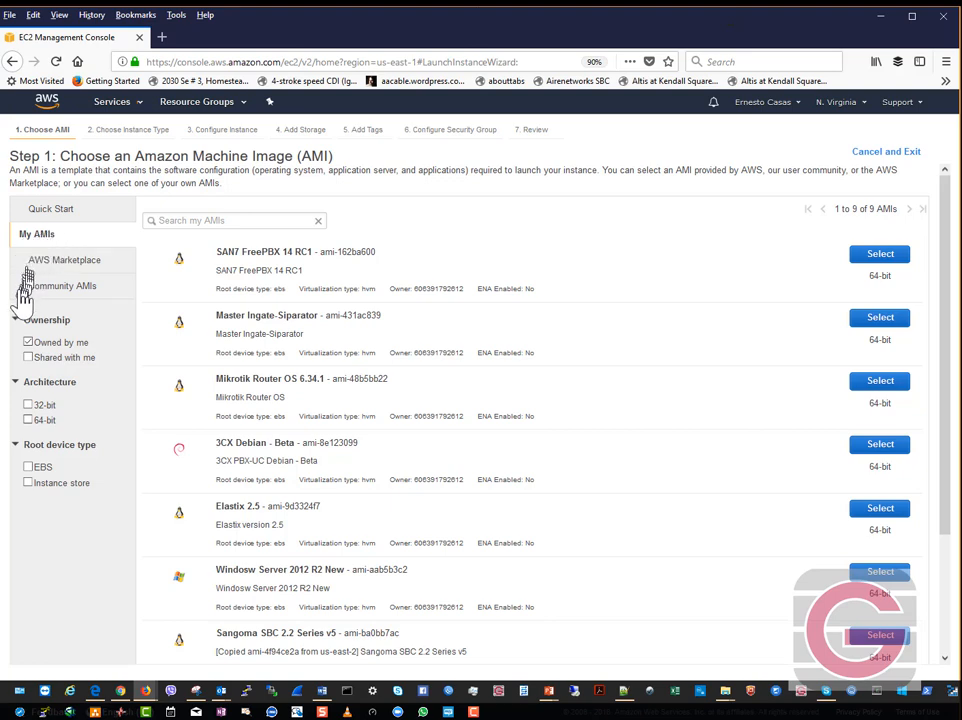
left_click(28, 343)
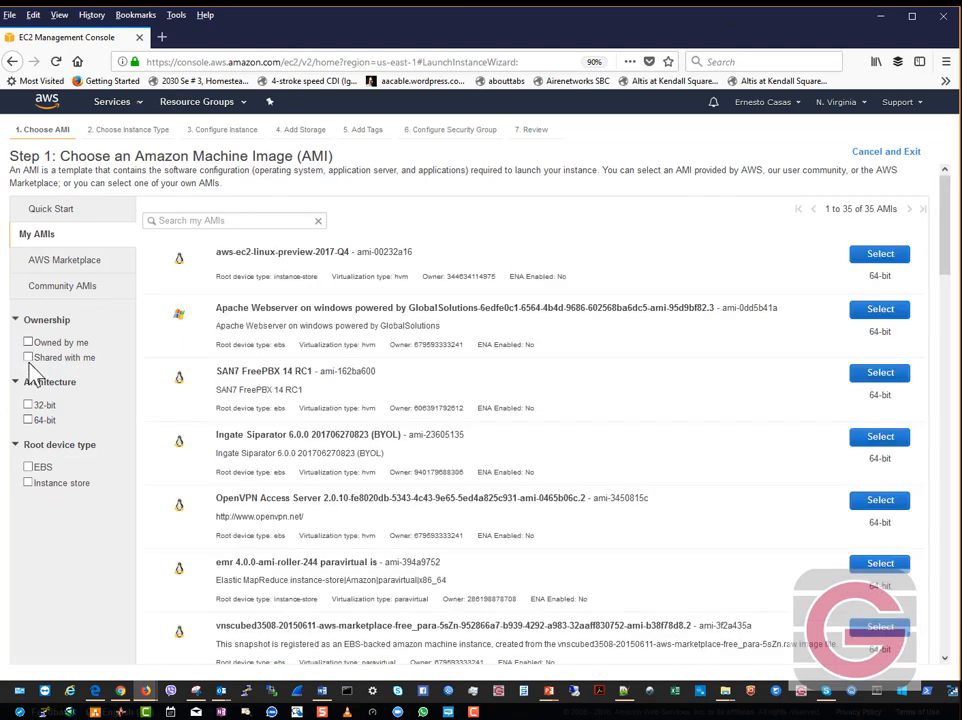
left_click(28, 357)
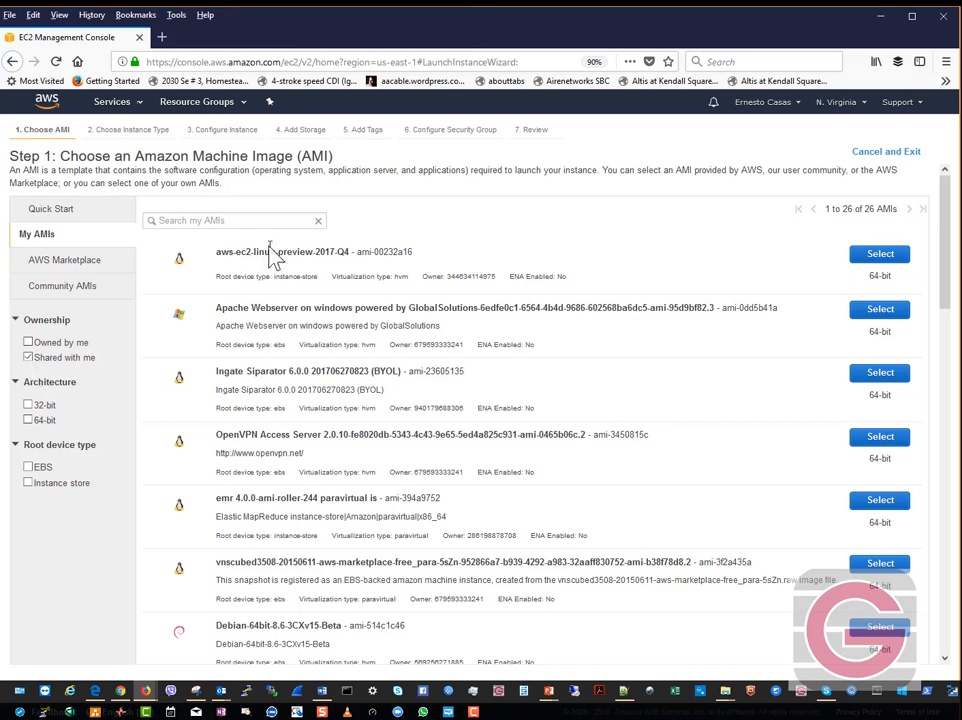
left_click(244, 222)
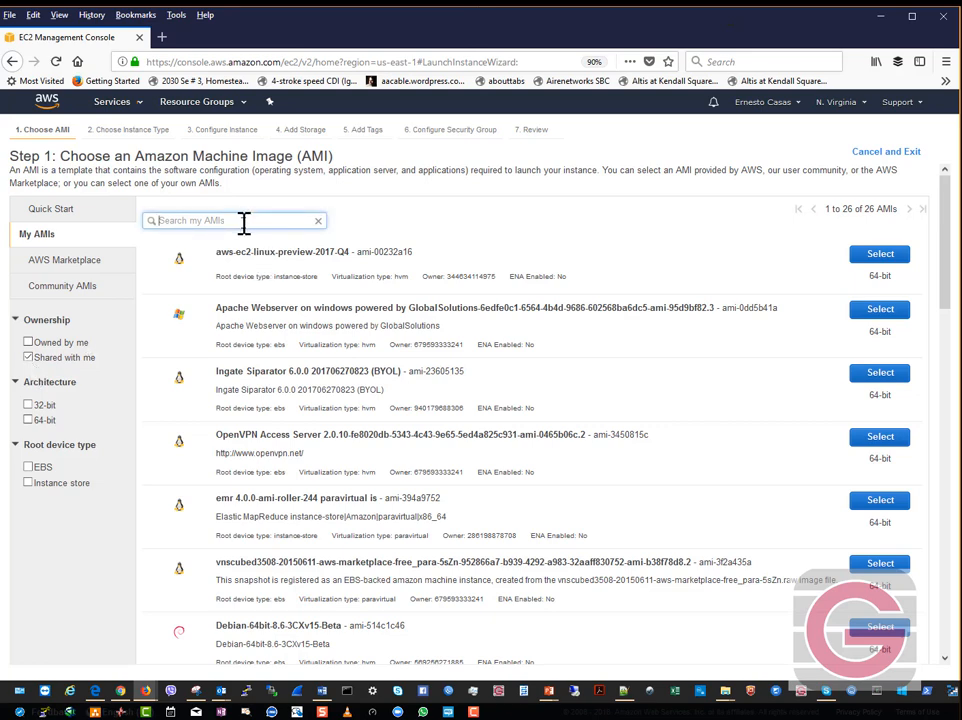
type("l")
key("Return")
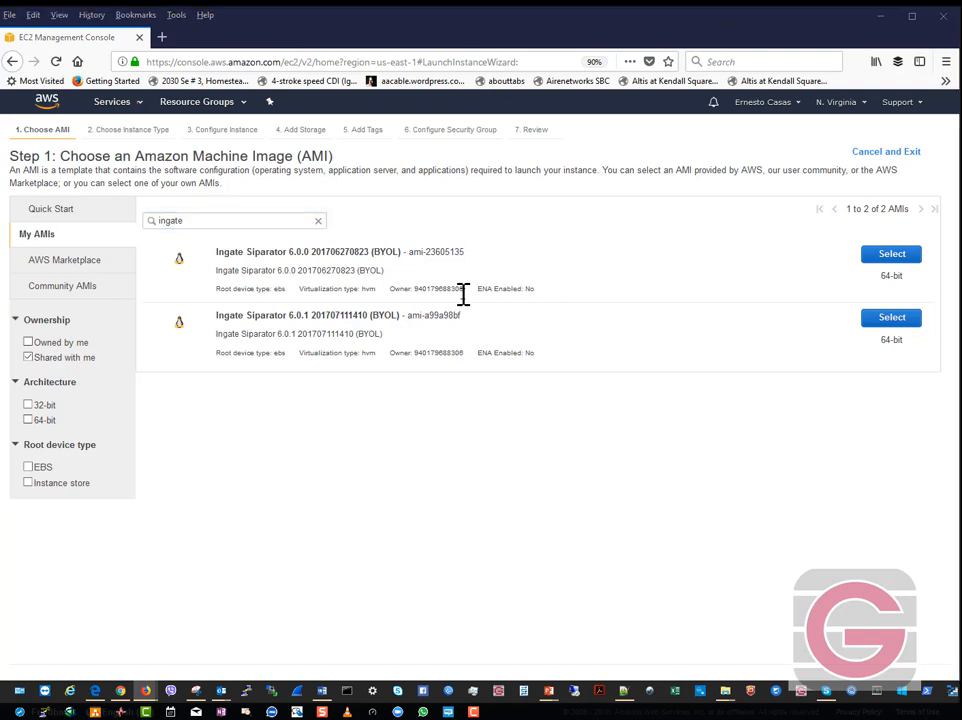
key("alt+Tab")
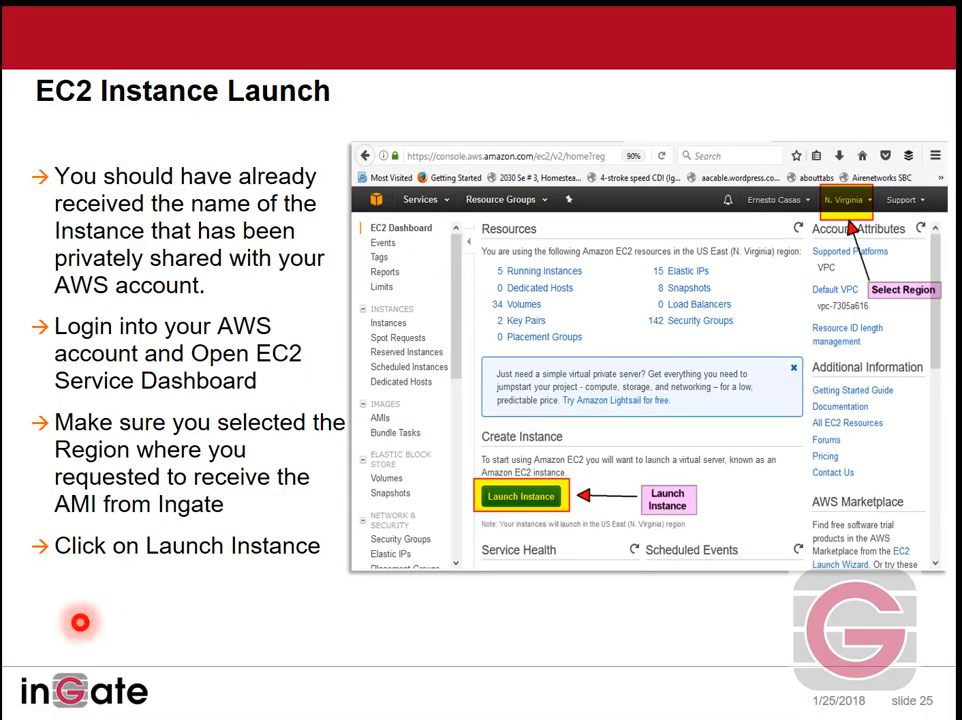
left_click(40, 709)
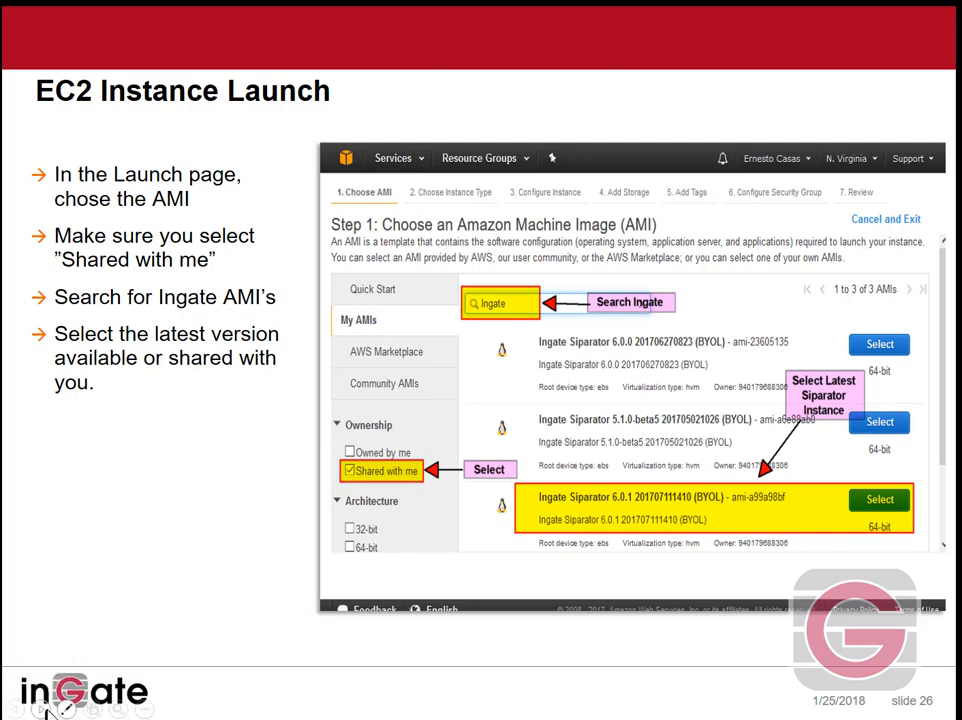
left_click(42, 710)
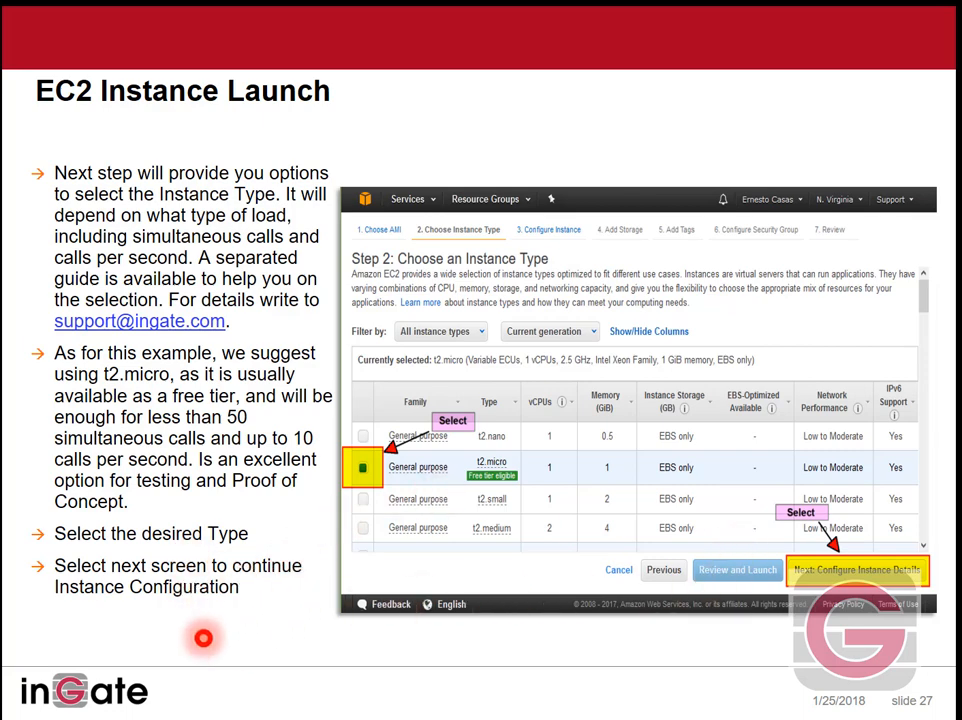
key("alt+Tab")
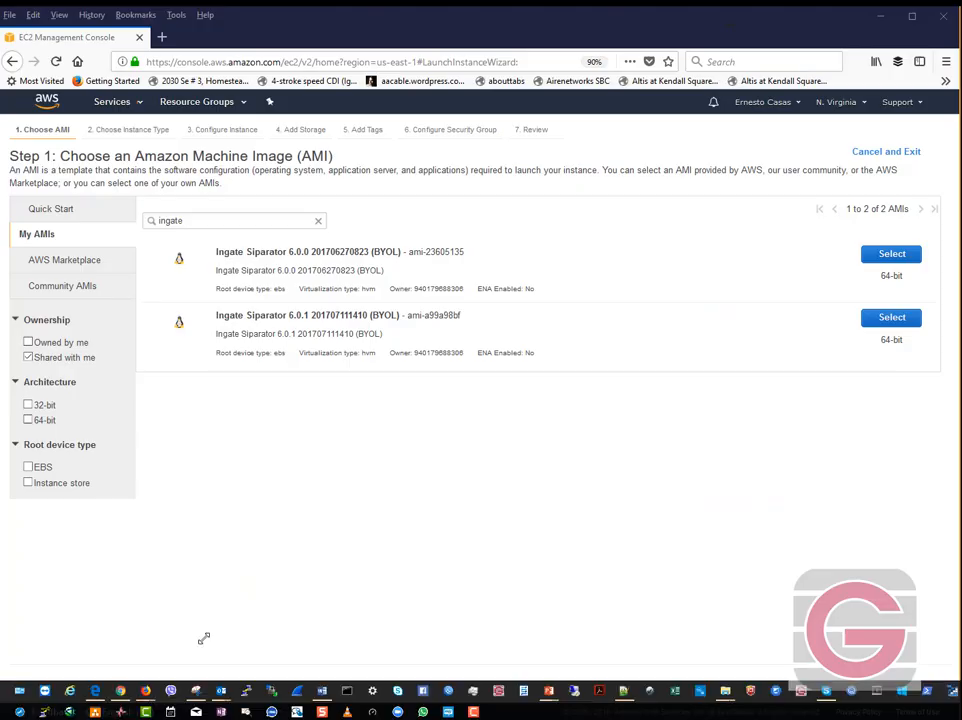
- Choose the Ingate Siparator 6.0.1 AMI and review the instance type list
left_click(889, 322)
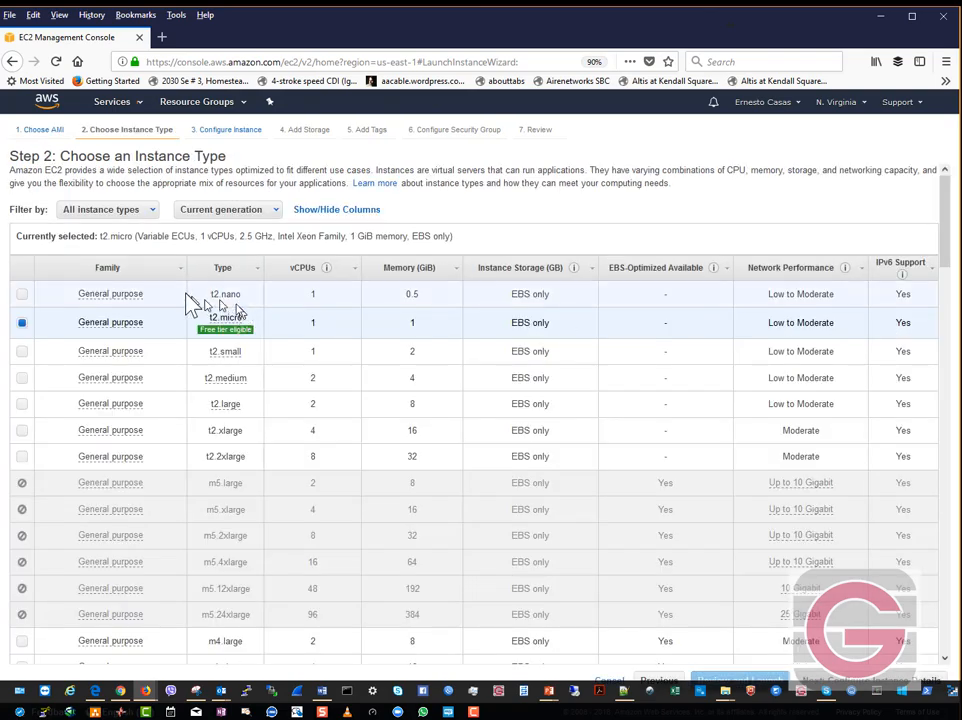
scroll(397, 421, "down", 5)
scroll(397, 421, "down", 11)
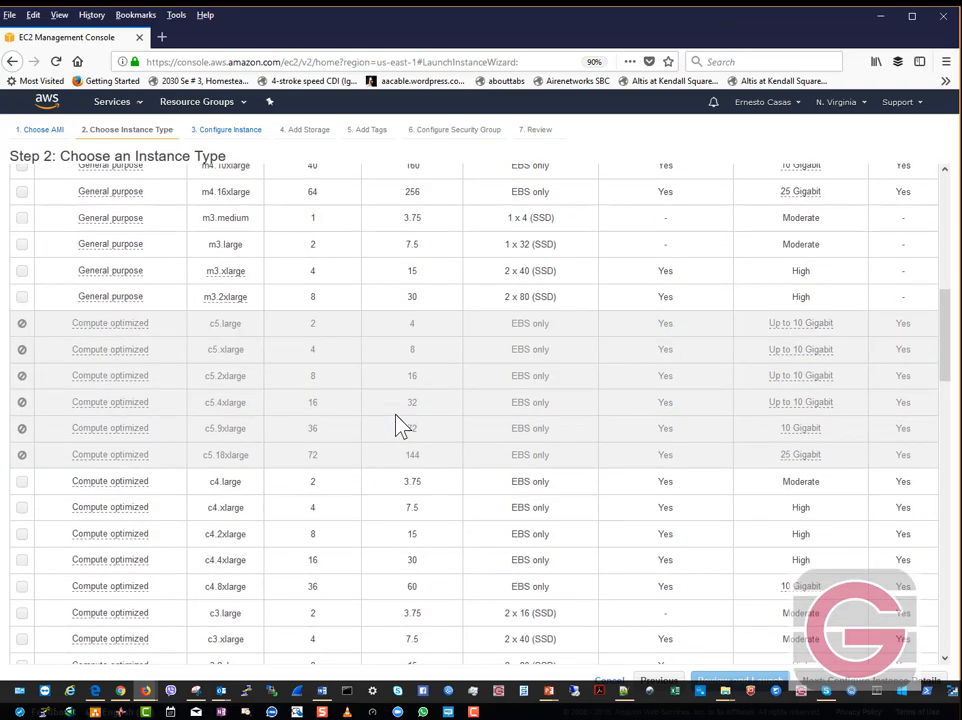
scroll(397, 425, "down", 8)
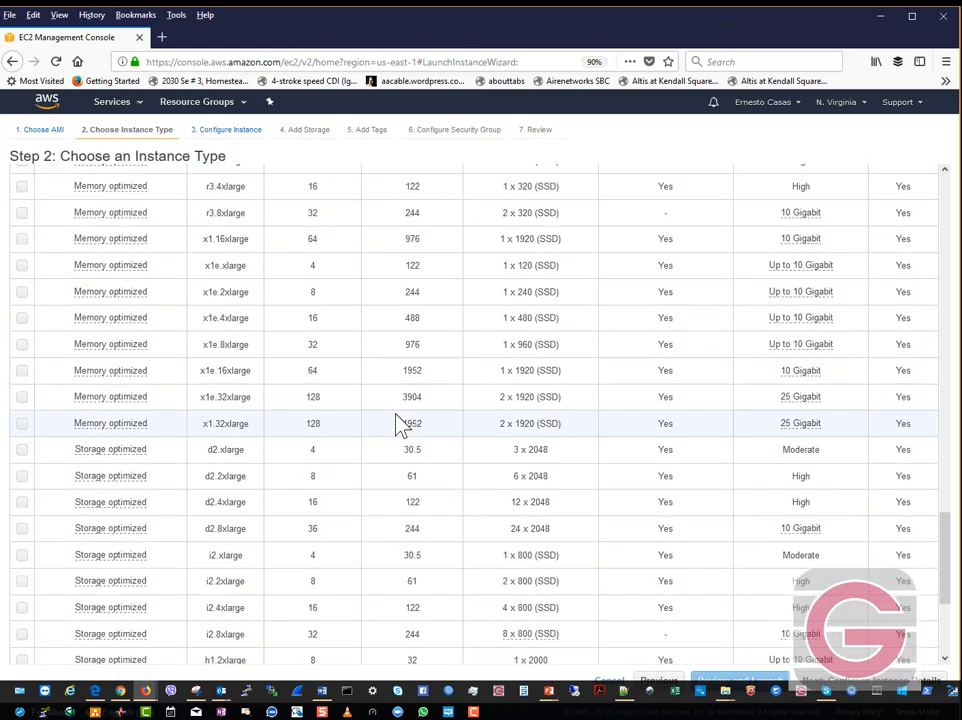
scroll(397, 425, "up", 2)
scroll(397, 425, "up", 20)
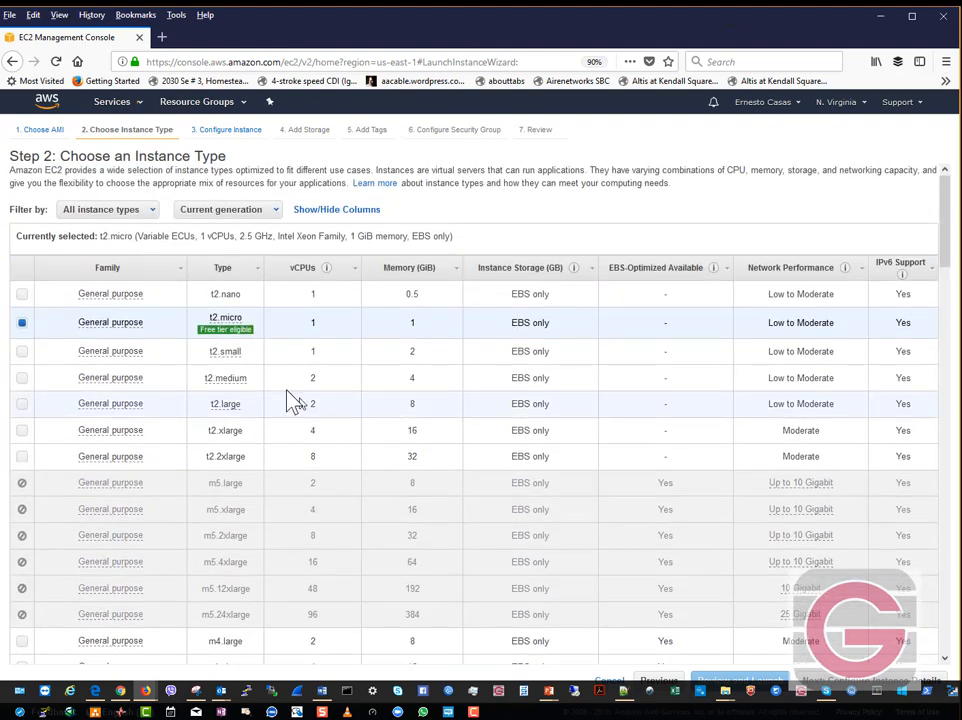
- Settle on the t2.micro instance type and continue to Configure Instance Details
mouse_move(240, 342)
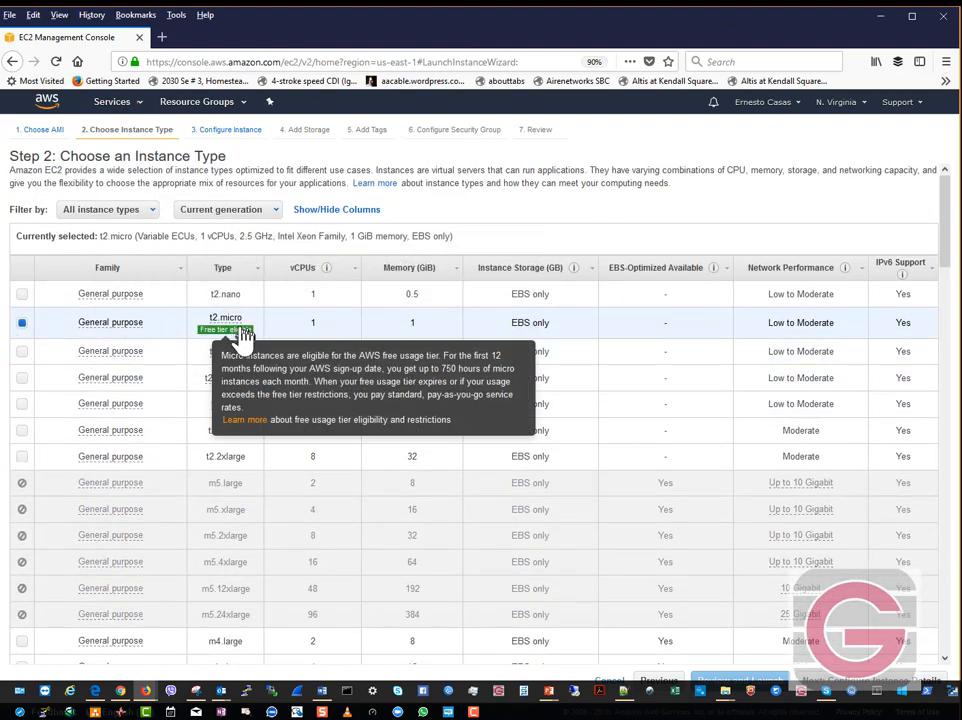
left_click(21, 352)
left_click(20, 320)
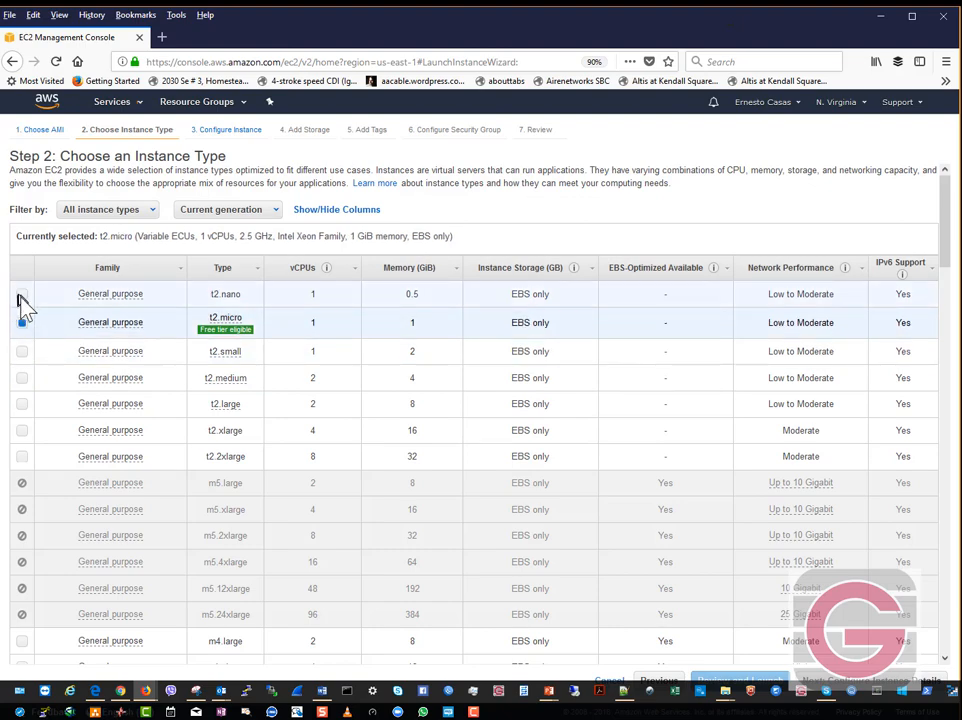
left_click(21, 295)
left_click(24, 324)
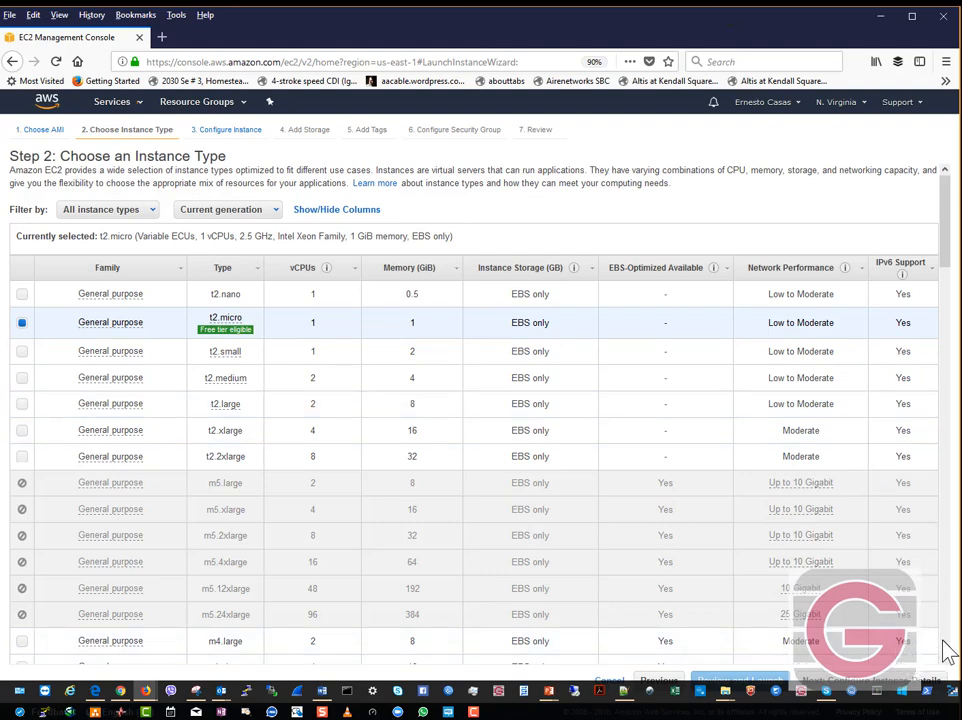
scroll(948, 650, "down", 15)
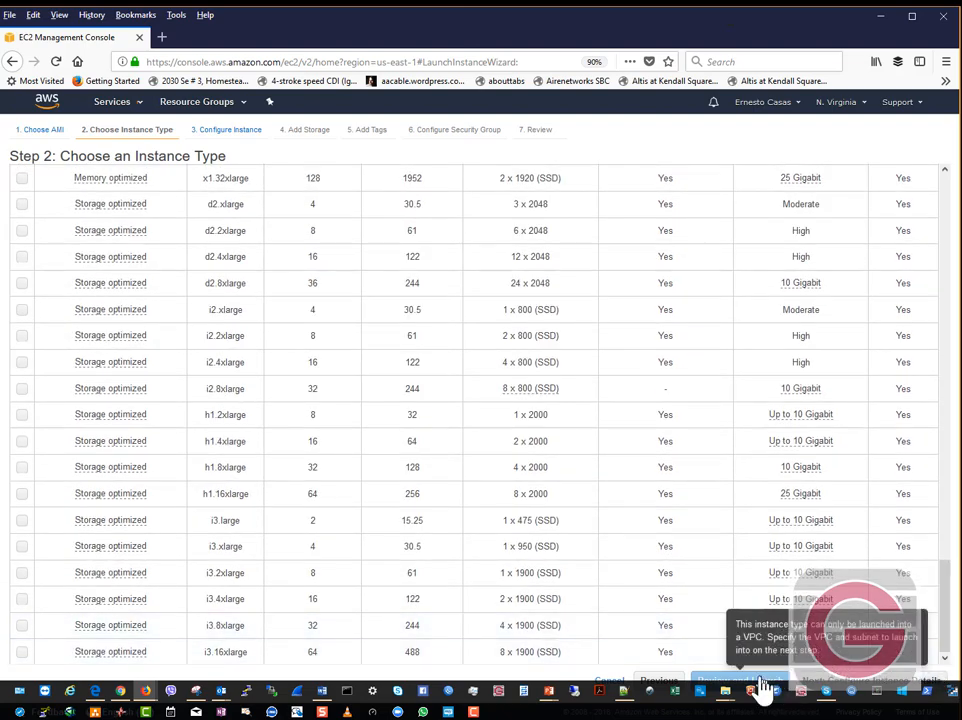
left_click_drag(755, 678, 726, 687)
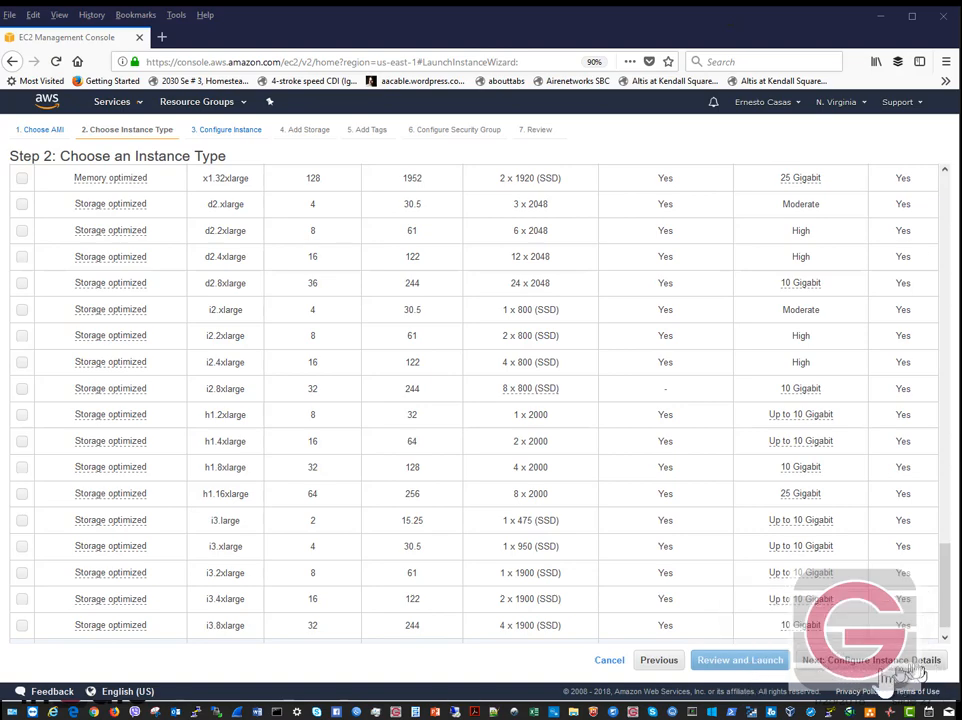
left_click(845, 668)
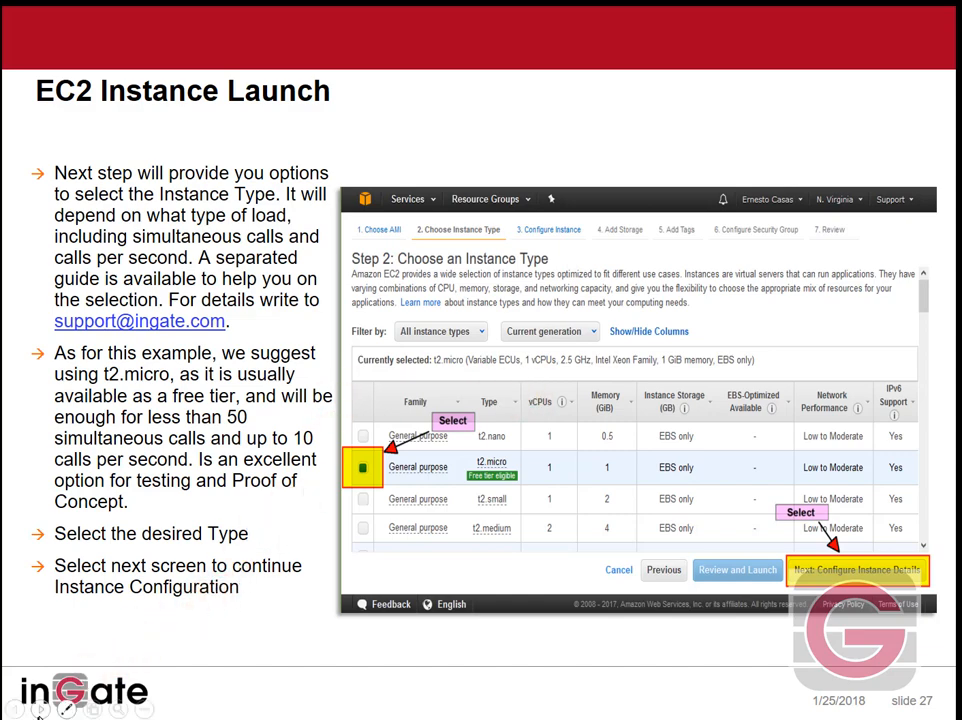
- Advance the Ingate slideshow to slide 28 on configuring instance details
left_click(40, 708)
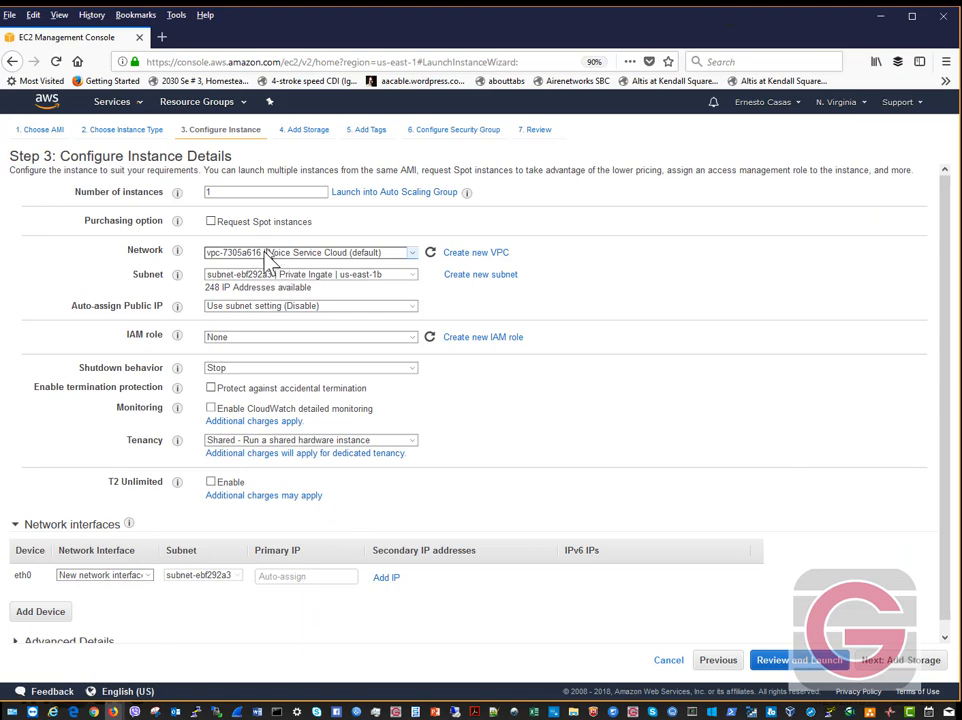
- Set the network to vpc-21e34c44 | Ingate AWS lab and the subnet to subnet-0eb25121 | Web Public Zone a
left_click(247, 254)
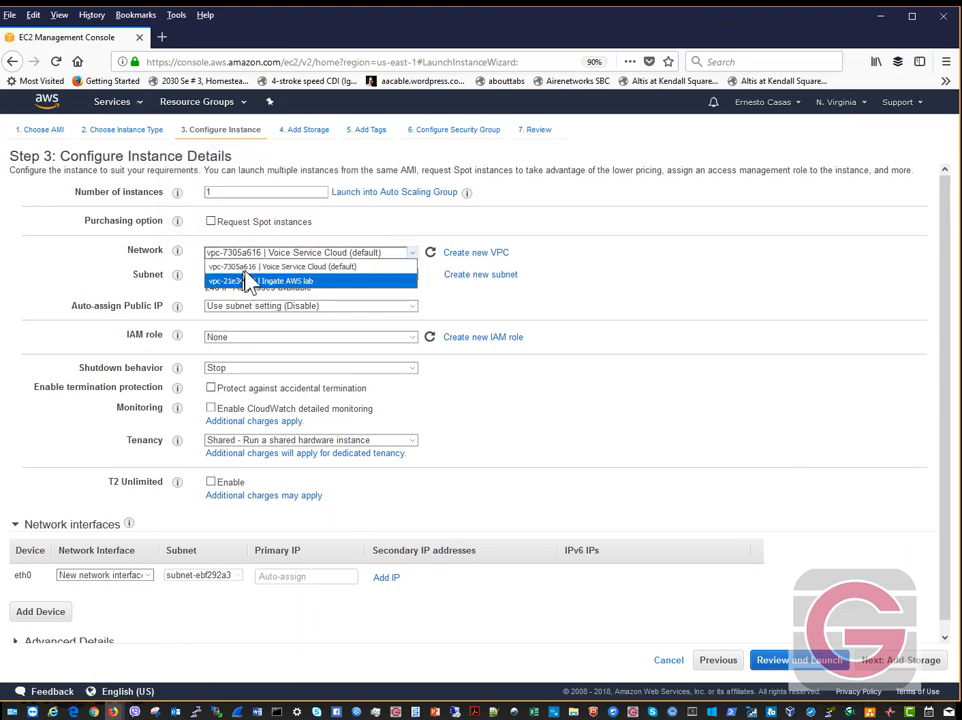
left_click(315, 268)
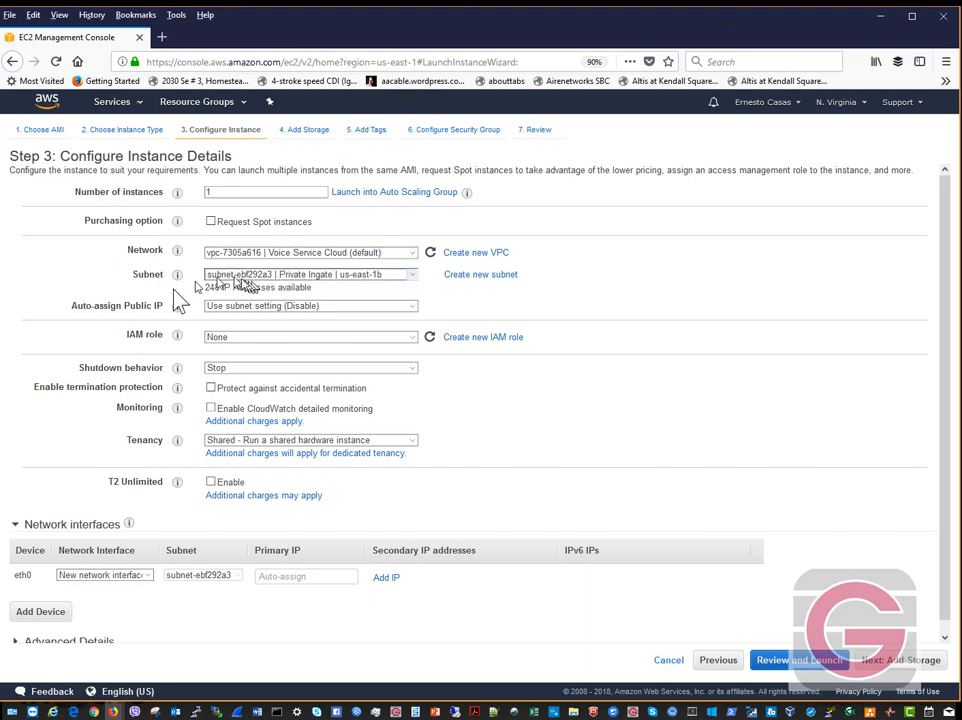
left_click(262, 253)
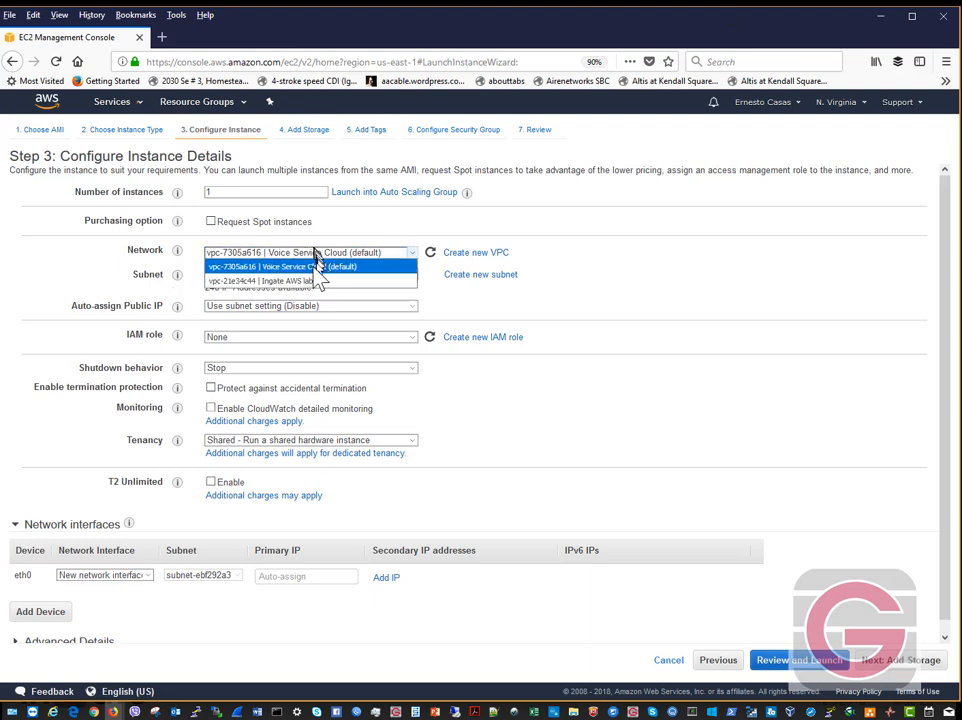
left_click(301, 282)
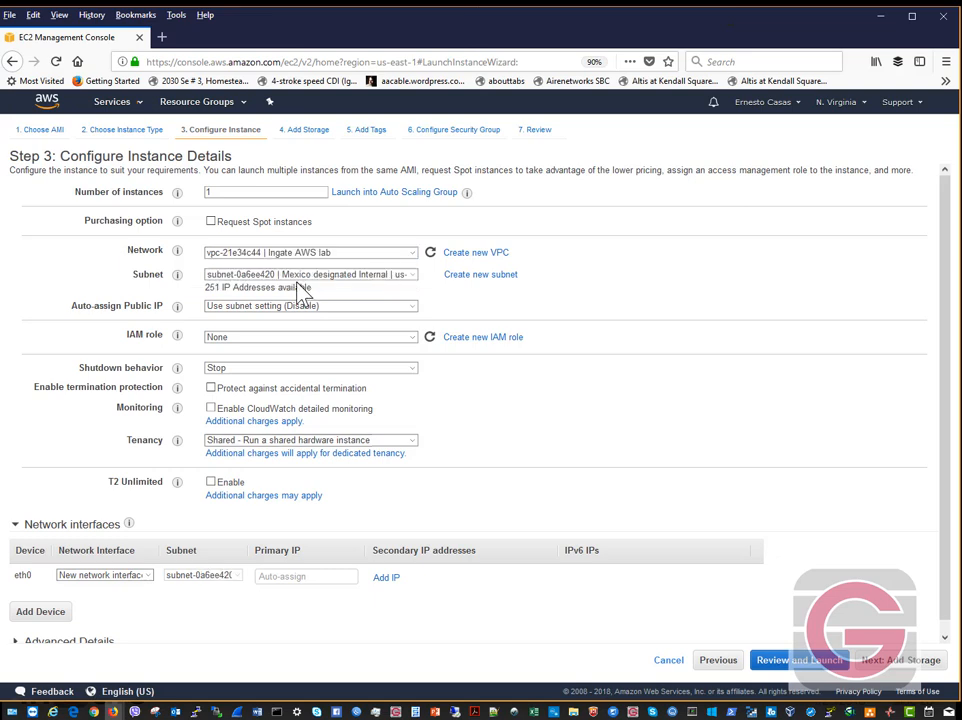
left_click(244, 278)
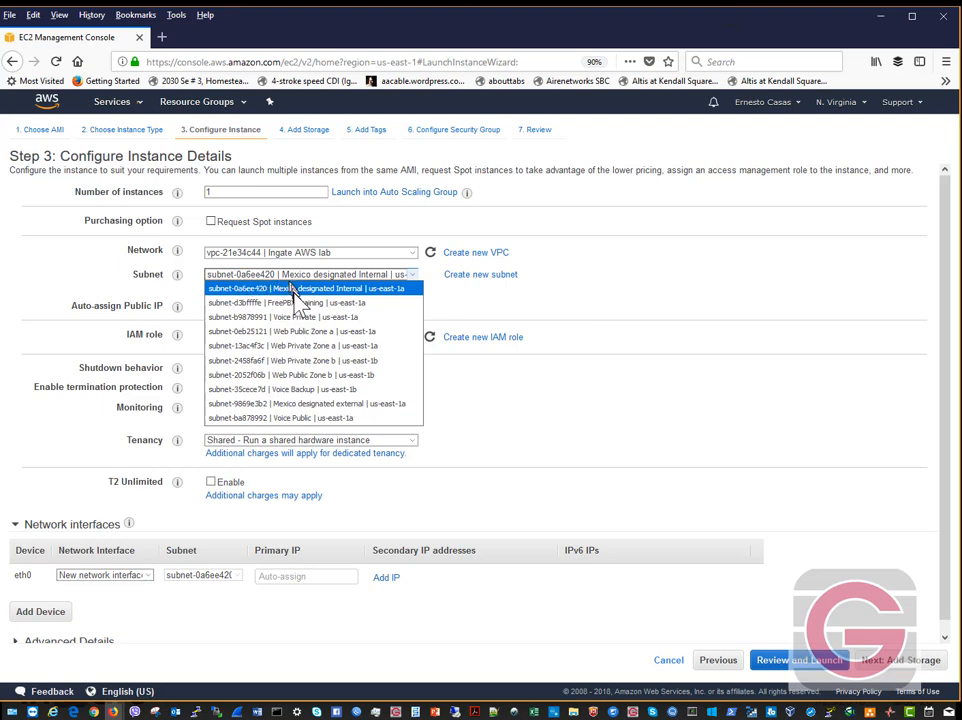
left_click(321, 334)
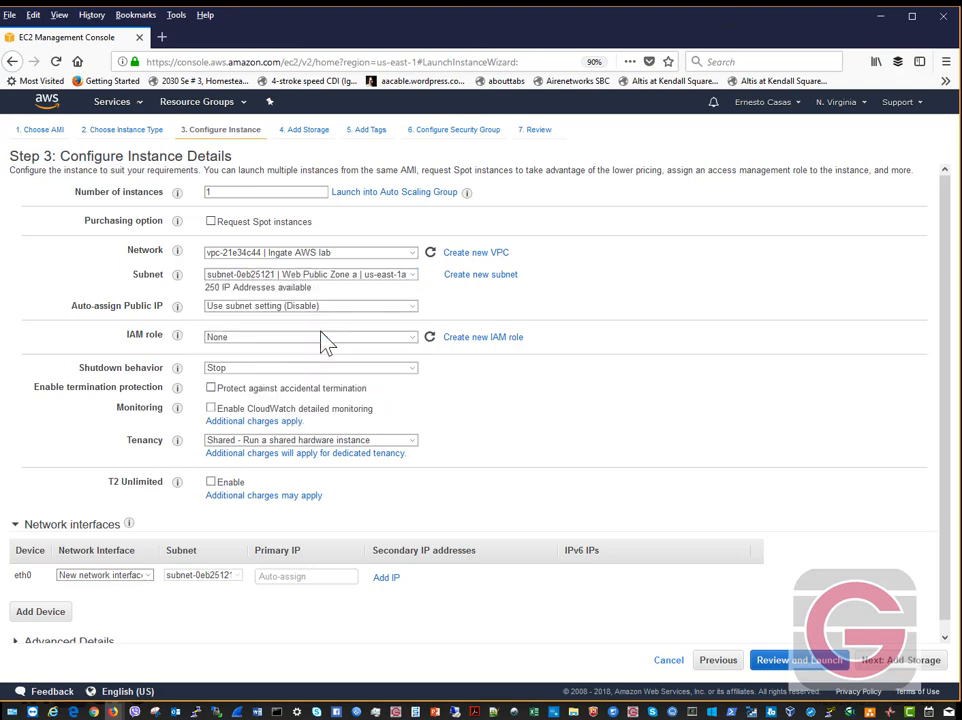
left_click(374, 280)
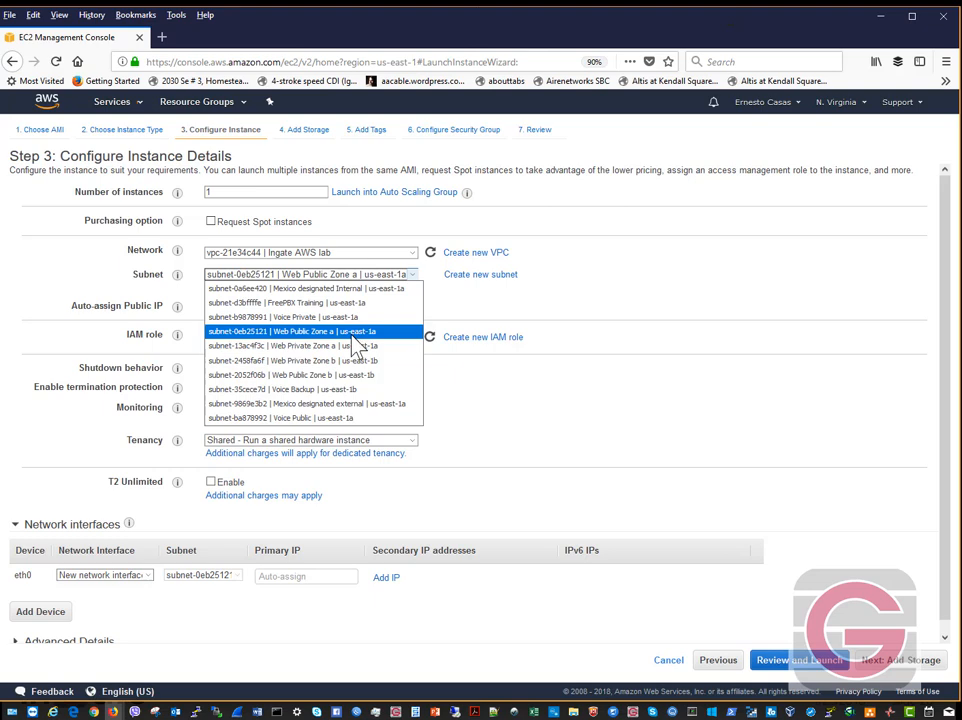
- Keep Web Public Zone a as the subnet and view the Auto-assign Public IP options
left_click(351, 337)
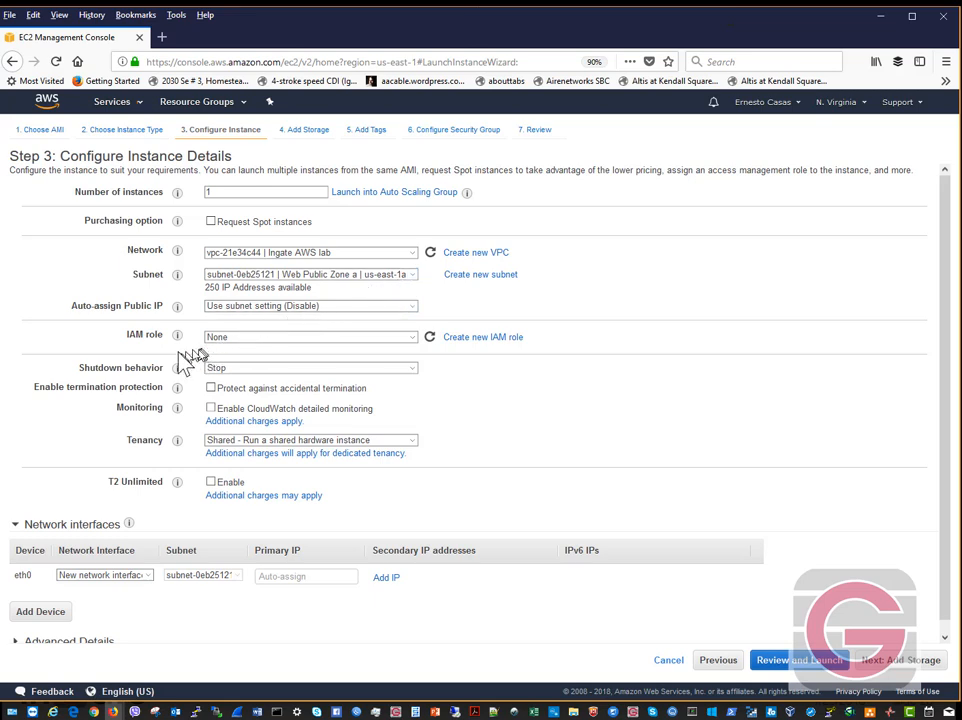
left_click(244, 309)
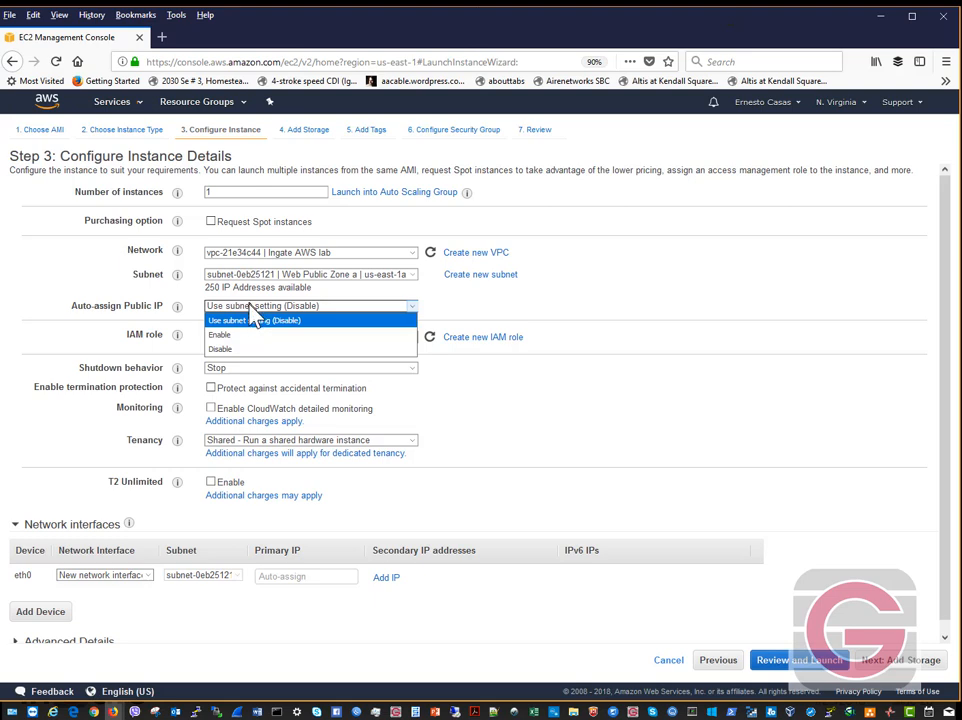
- Leave Auto-assign Public IP on 'Use subnet setting (Disable)'
left_click(258, 321)
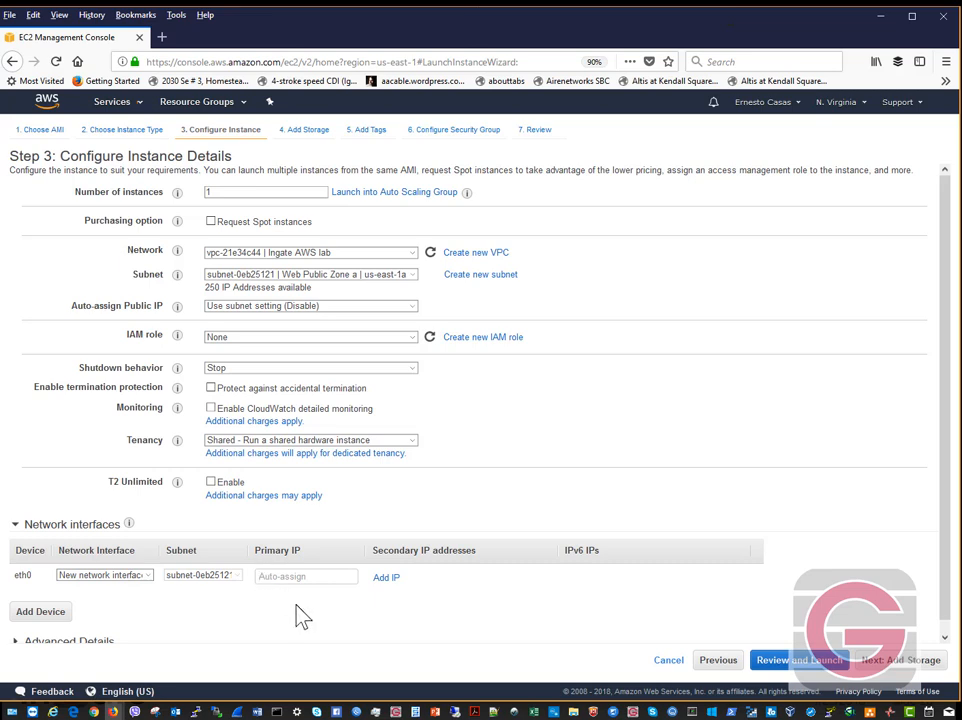
- Enter an eth0 primary IP address in the 10.0.0.x range
type("10.")
left_click(316, 580)
left_click(285, 576)
key("BackSpace")
key("BackSpace")
type("1.134")
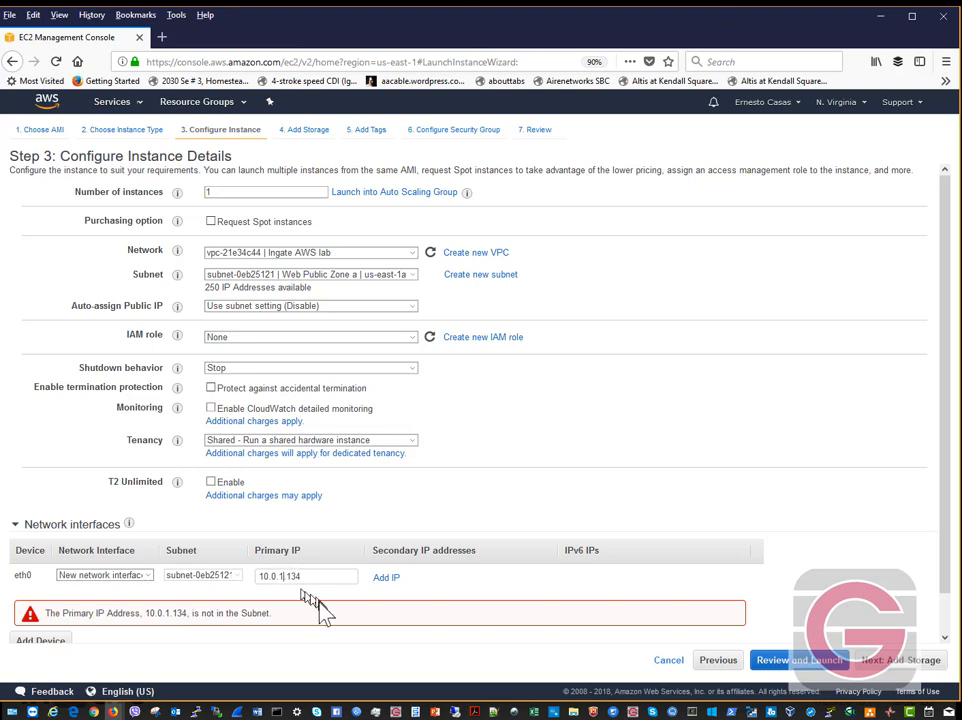
key("BackSpace")
type("0")
- Add a second network interface, eth1, and set eth0's primary IP to 10.0.0.134
left_click(50, 642)
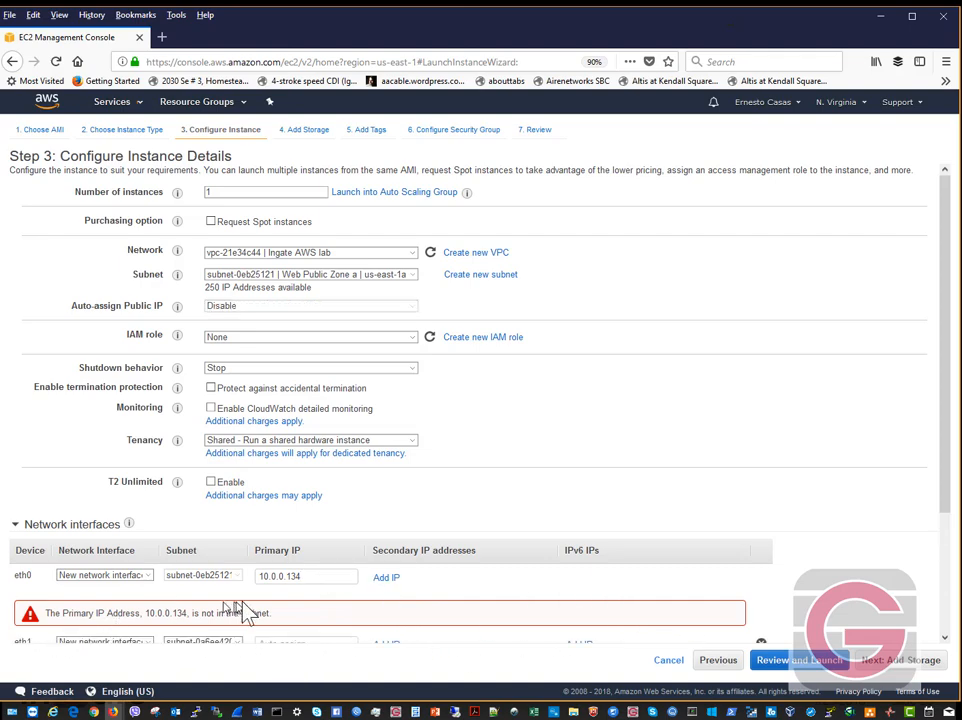
scroll(240, 612, "down", 3)
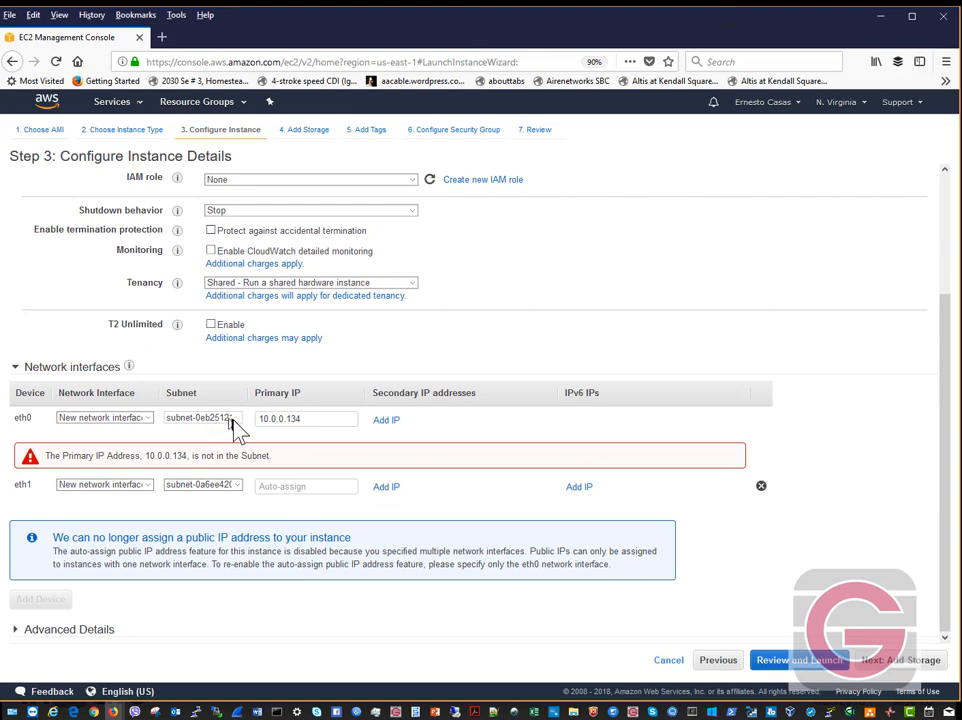
left_click(319, 424)
key("BackSpace")
key("BackSpace")
key("BackSpace")
key("BackSpace")
type("34")
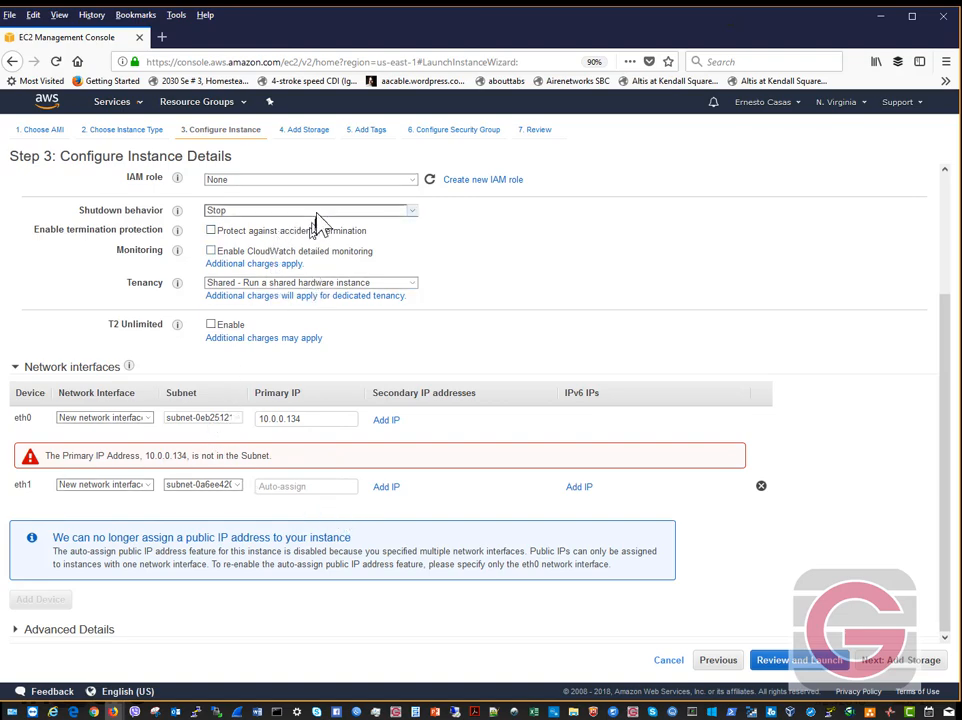
scroll(344, 264, "up", 3)
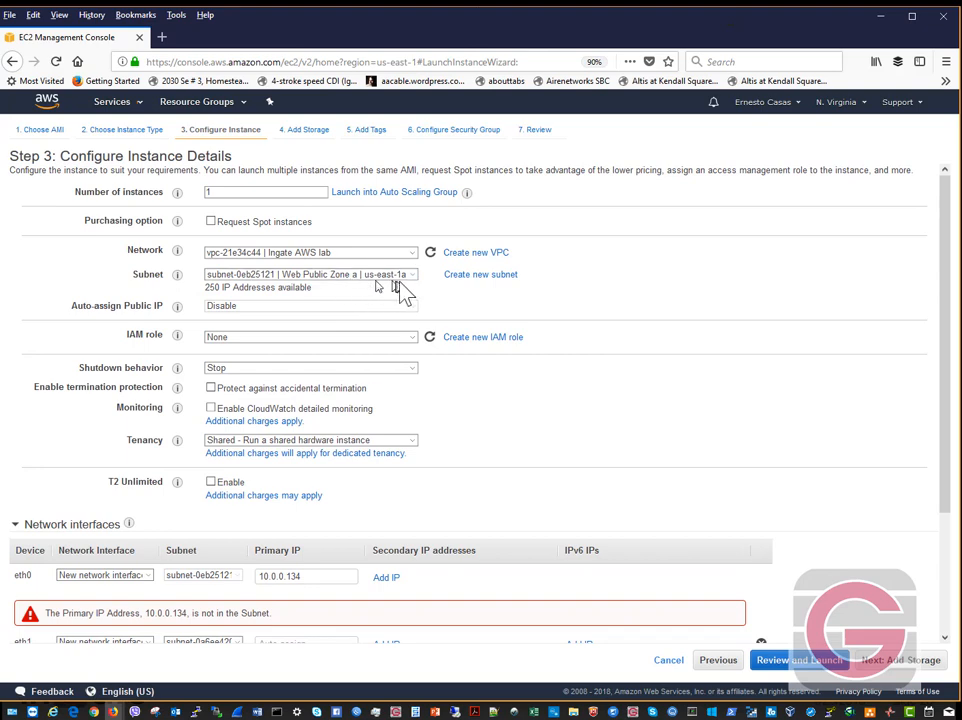
left_click(415, 276)
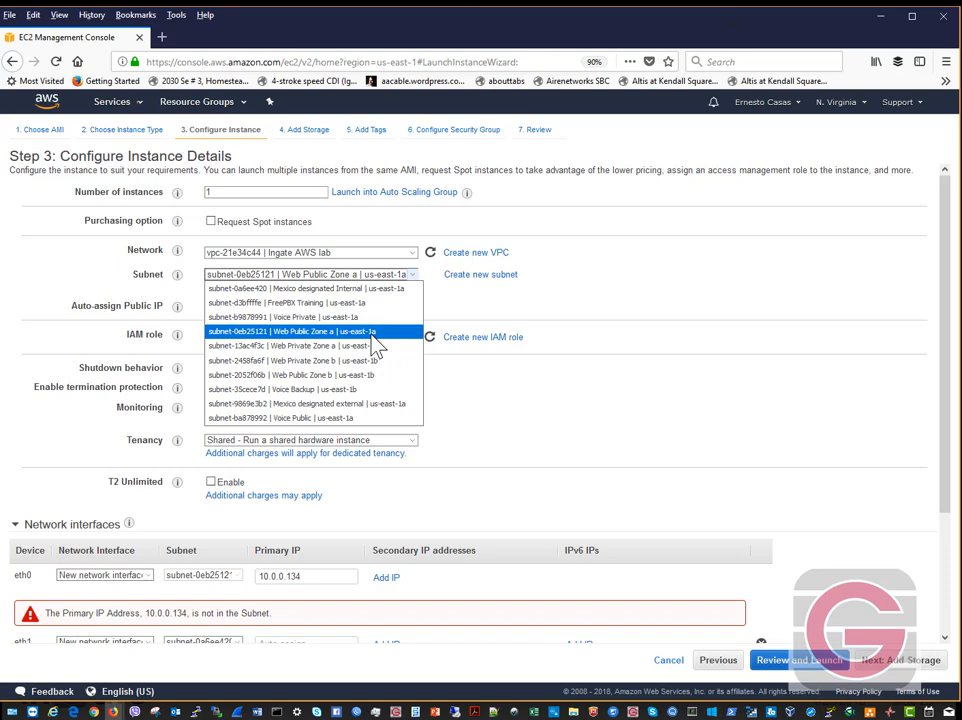
- Switch the subnet to subnet-ba878992 | Voice Public | us-east-1a
left_click(372, 333)
left_click(412, 282)
left_click(346, 420)
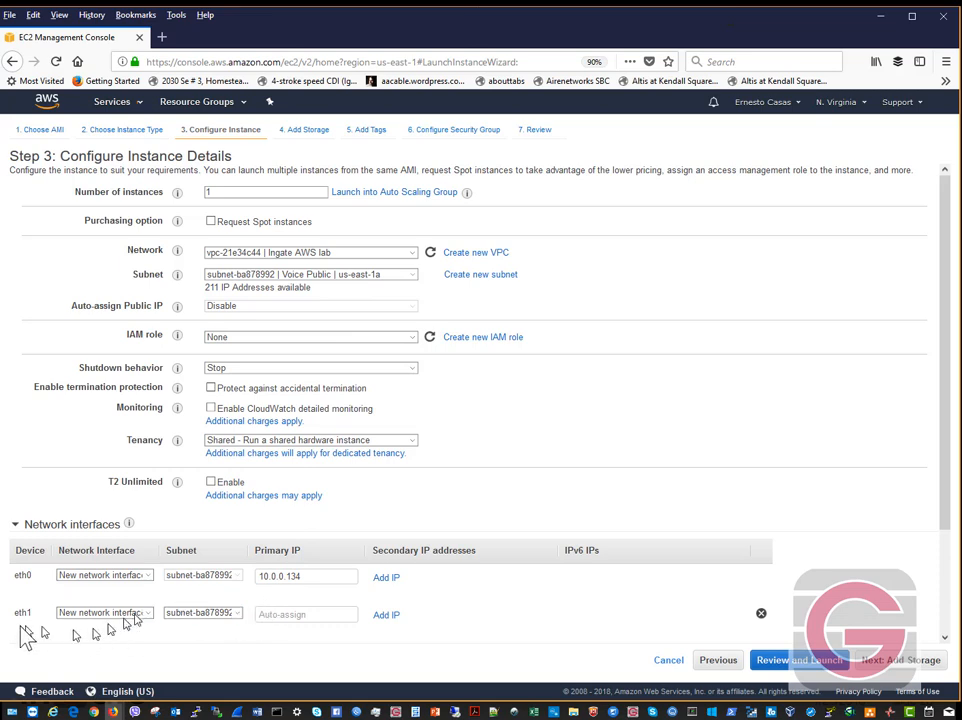
- Keep the eth1 network interface on the Voice Public subnet (subnet-ba878992)
left_click(238, 613)
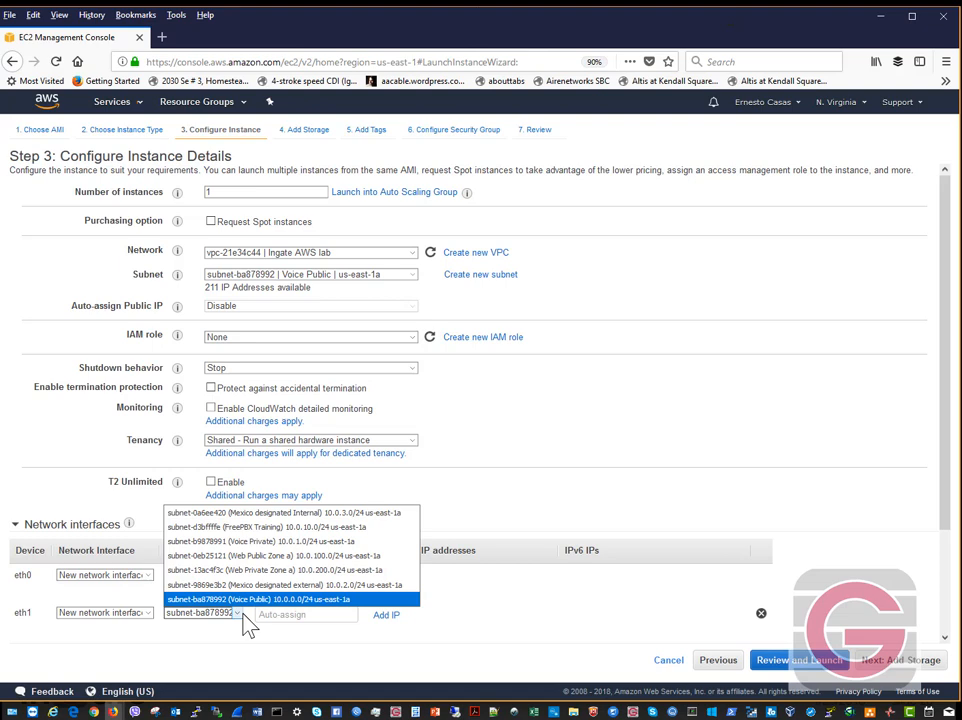
left_click(577, 635)
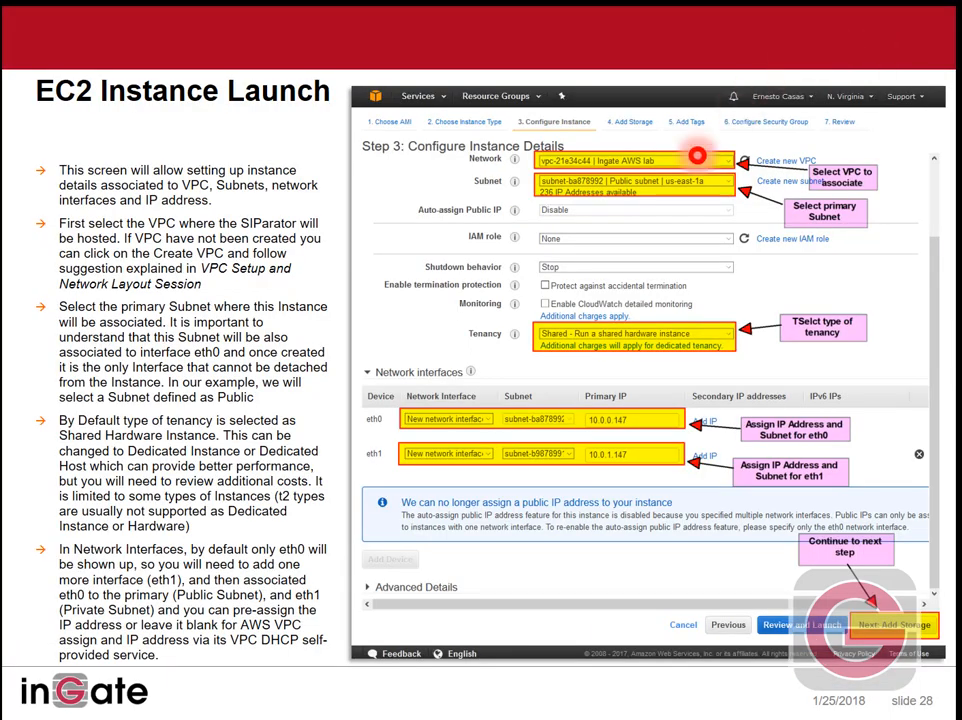
- Advance the slideshow to slide 29 on adding storage
left_click(41, 708)
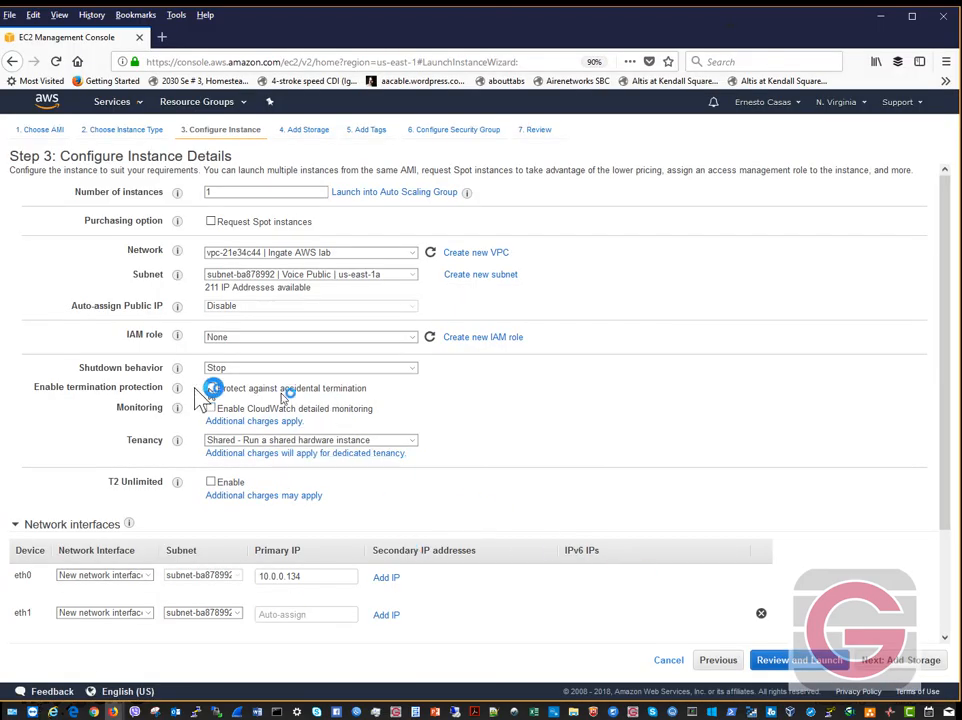
- Keep a 1 GiB General Purpose SSD (GP2) root volume and set it to delete on termination
left_click(900, 663)
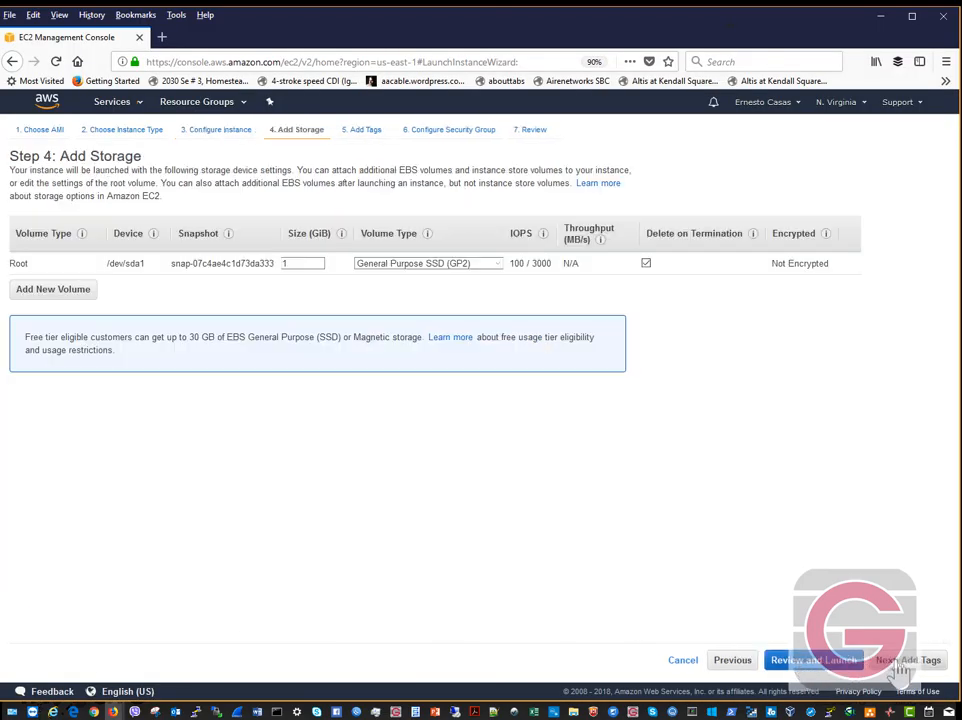
left_click(497, 266)
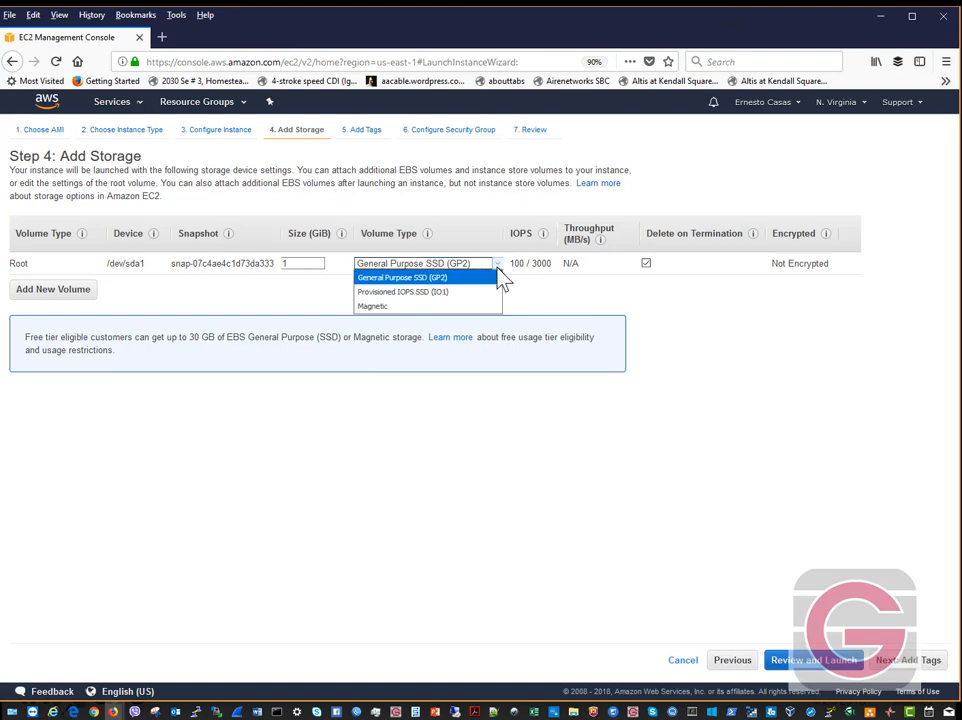
left_click(378, 280)
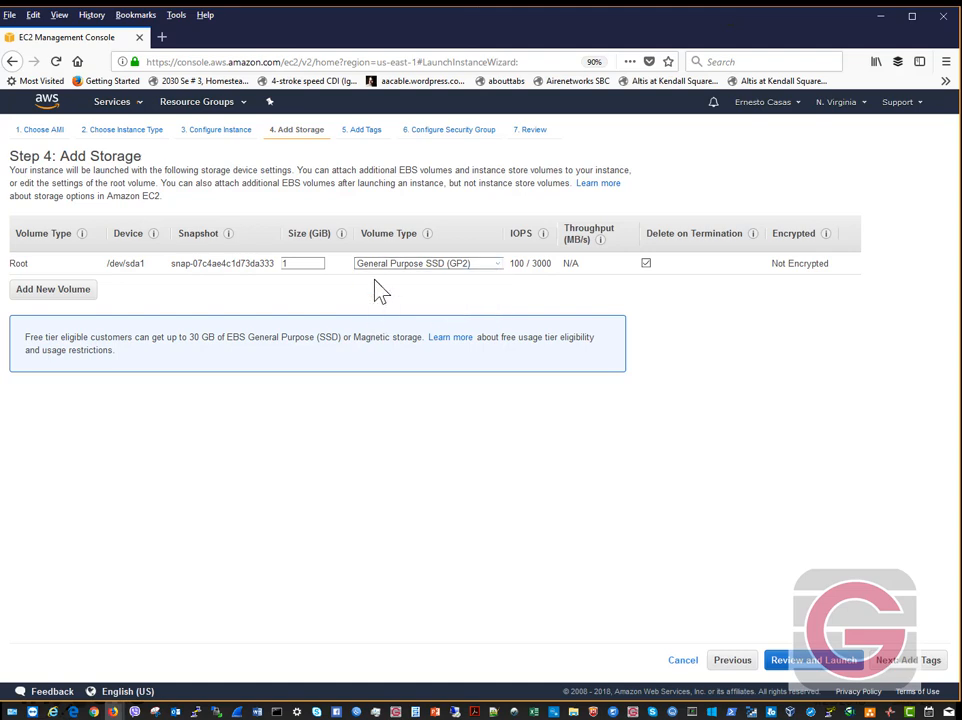
double_click(305, 266)
left_click(646, 264)
left_click(646, 263)
left_click(646, 263)
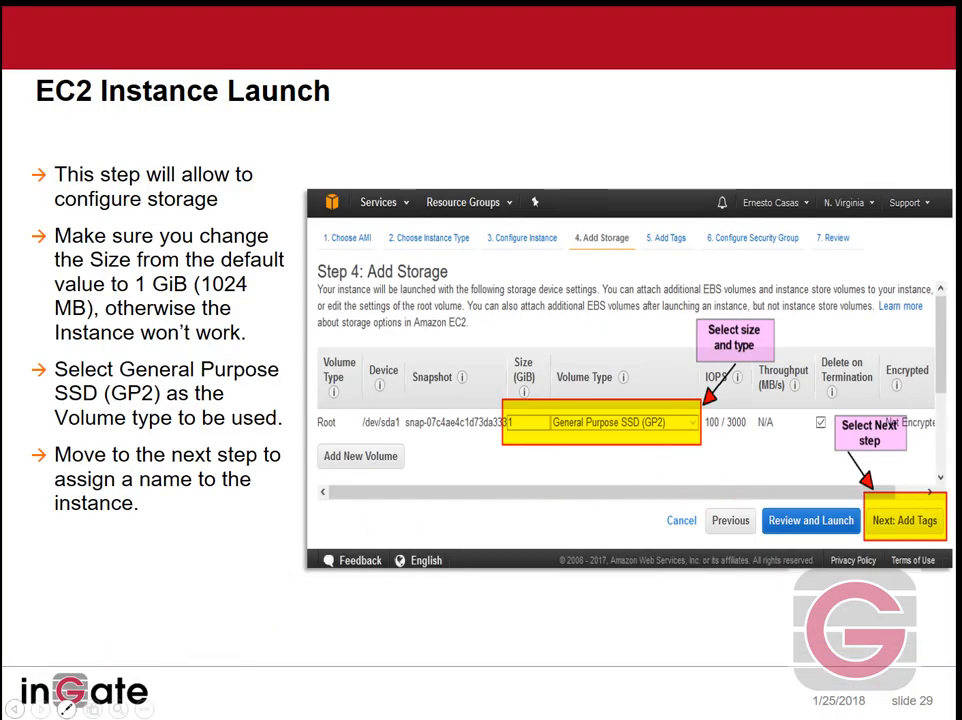
left_click(40, 708)
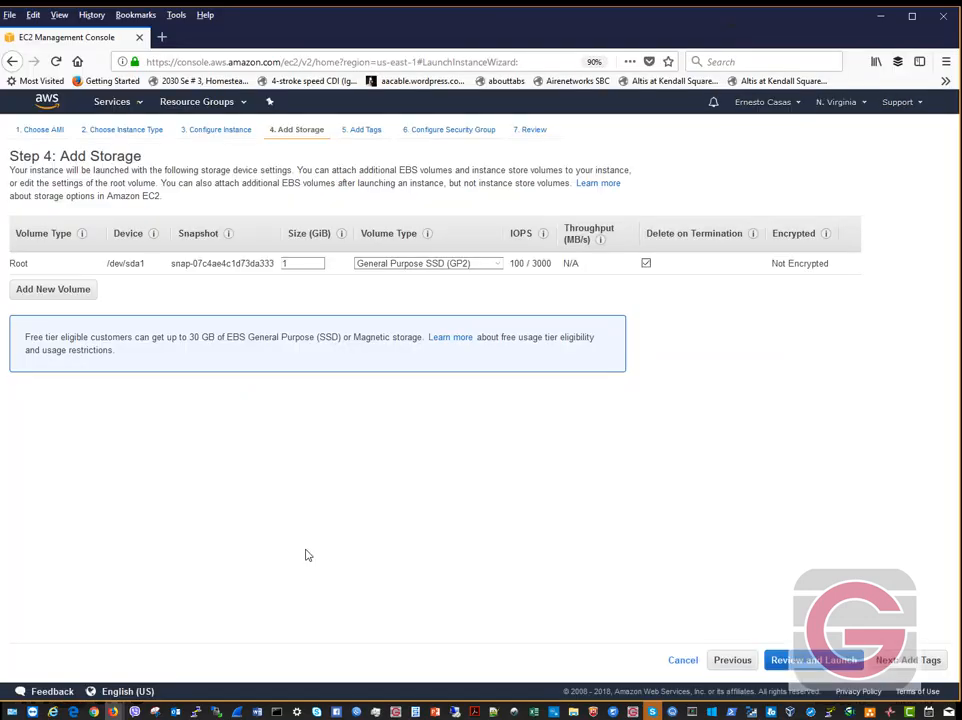
- Add a tag with key 'Name' and value 'Ingate SIParator master'
left_click(905, 665)
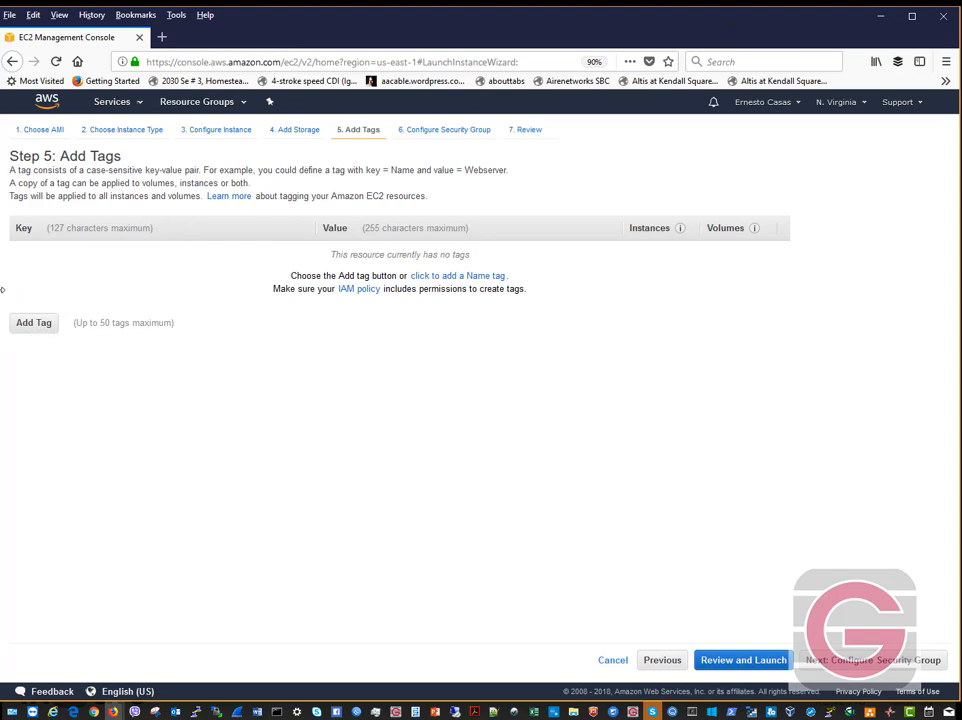
left_click(33, 325)
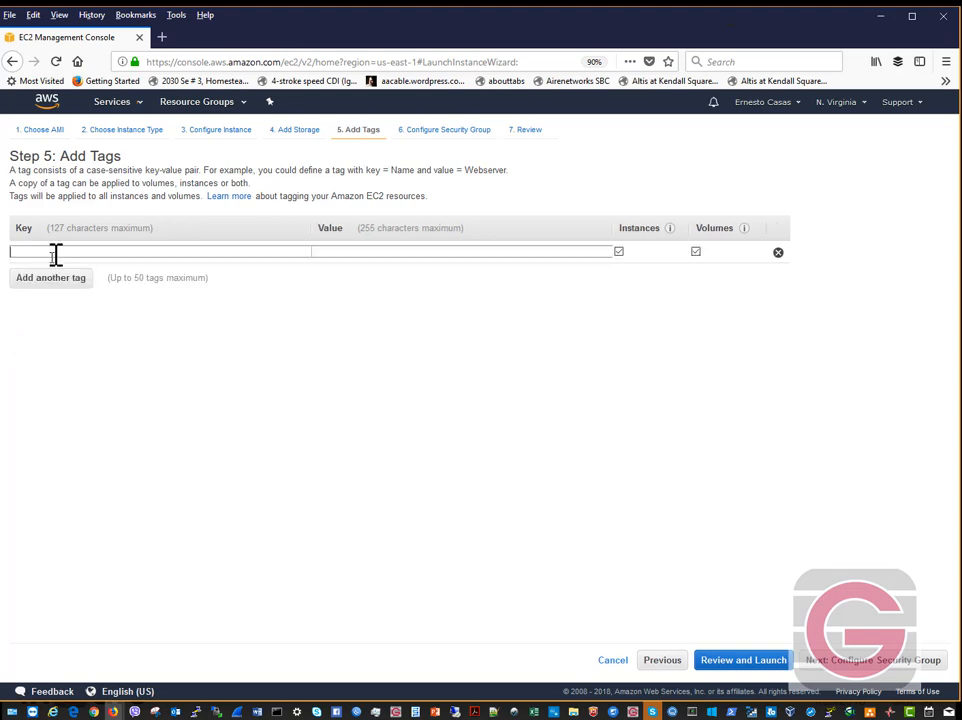
type("Name")
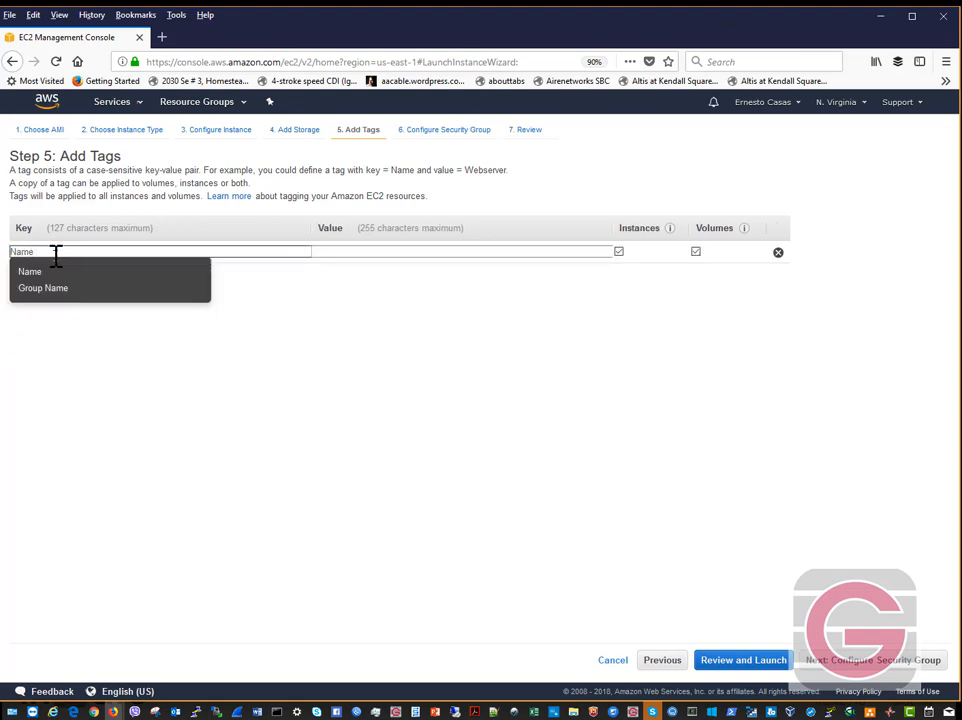
key("Tab")
type("sip")
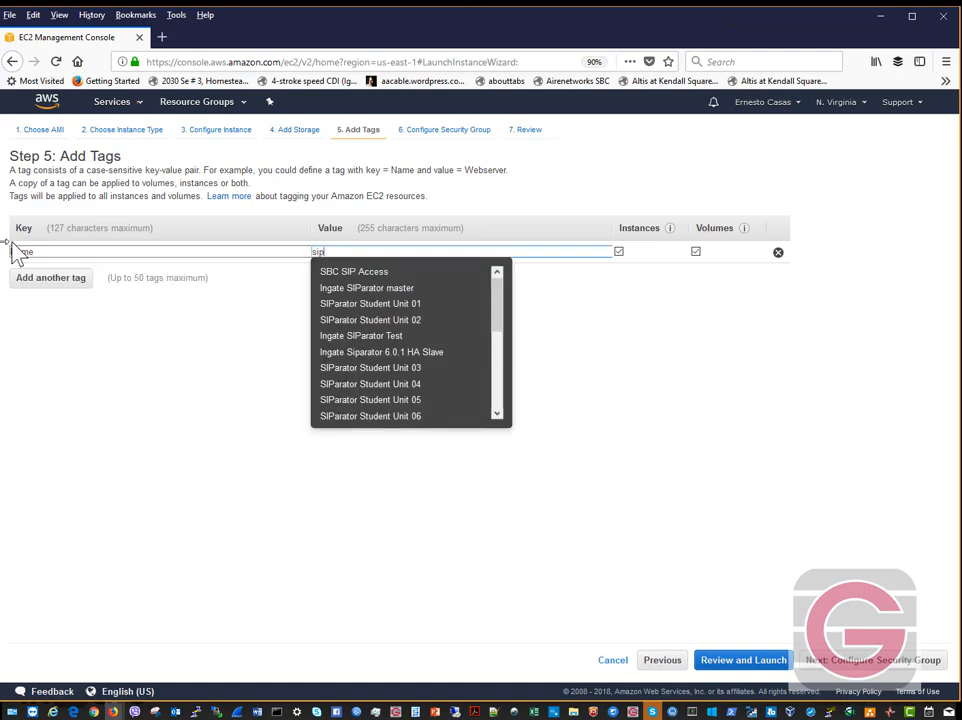
left_click(405, 288)
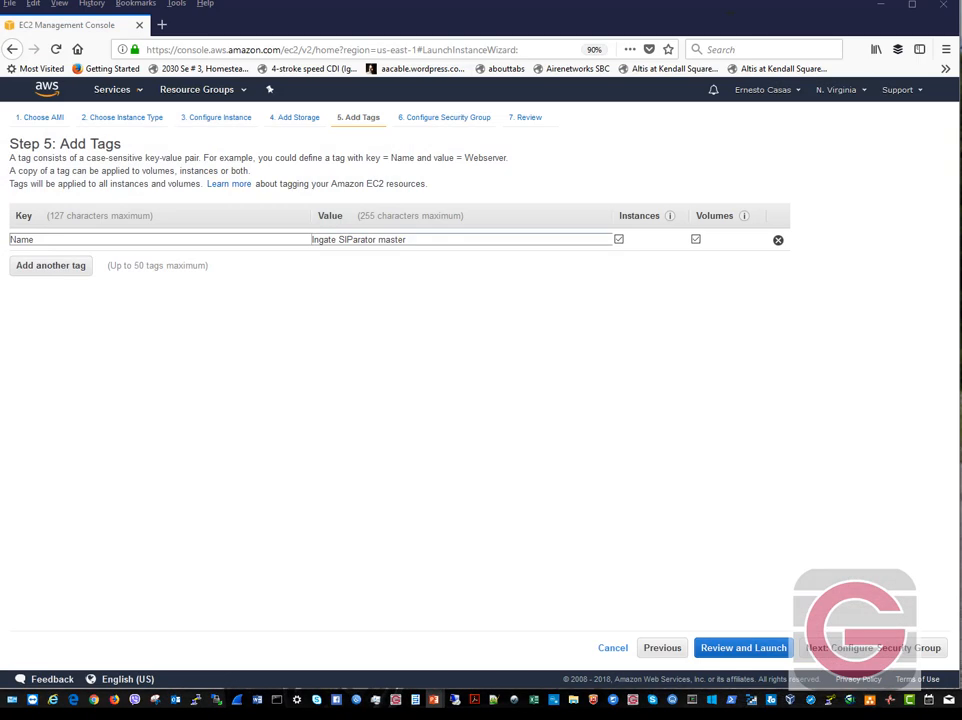
key("alt+Tab")
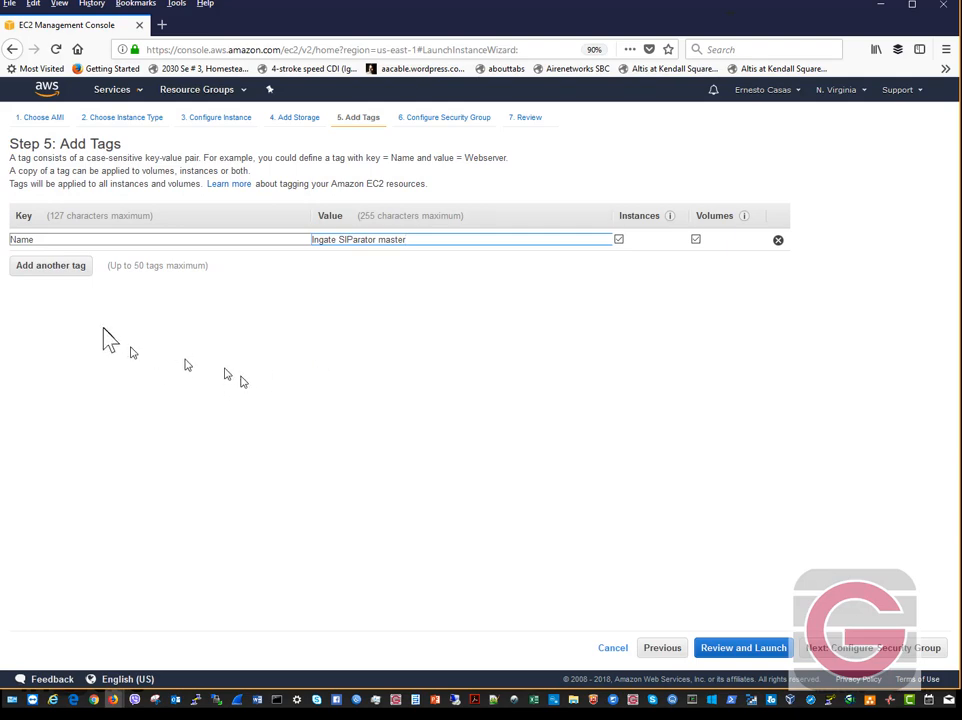
- Create a new security group rule allowing All traffic from Anywhere, then show slide 32 on reviewing the launch
left_click(850, 648)
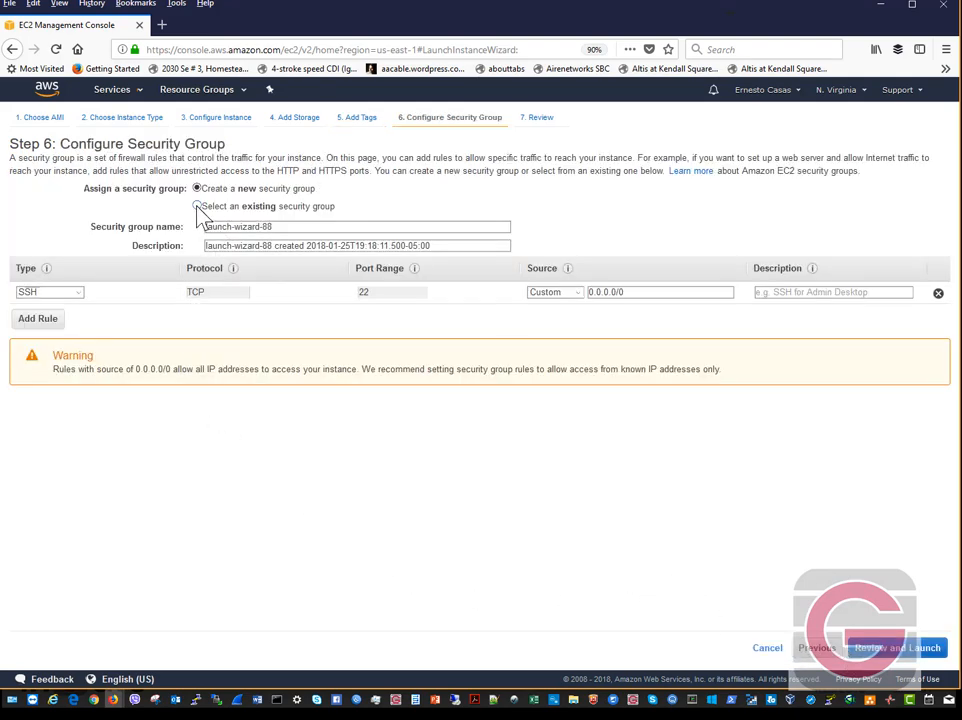
left_click(198, 206)
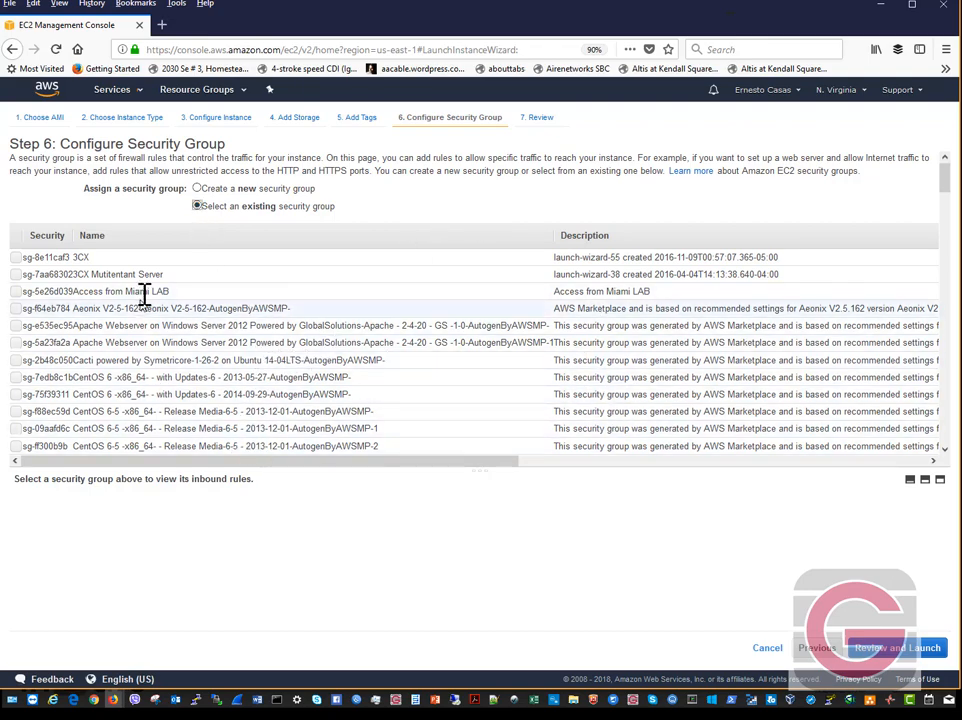
left_click(197, 189)
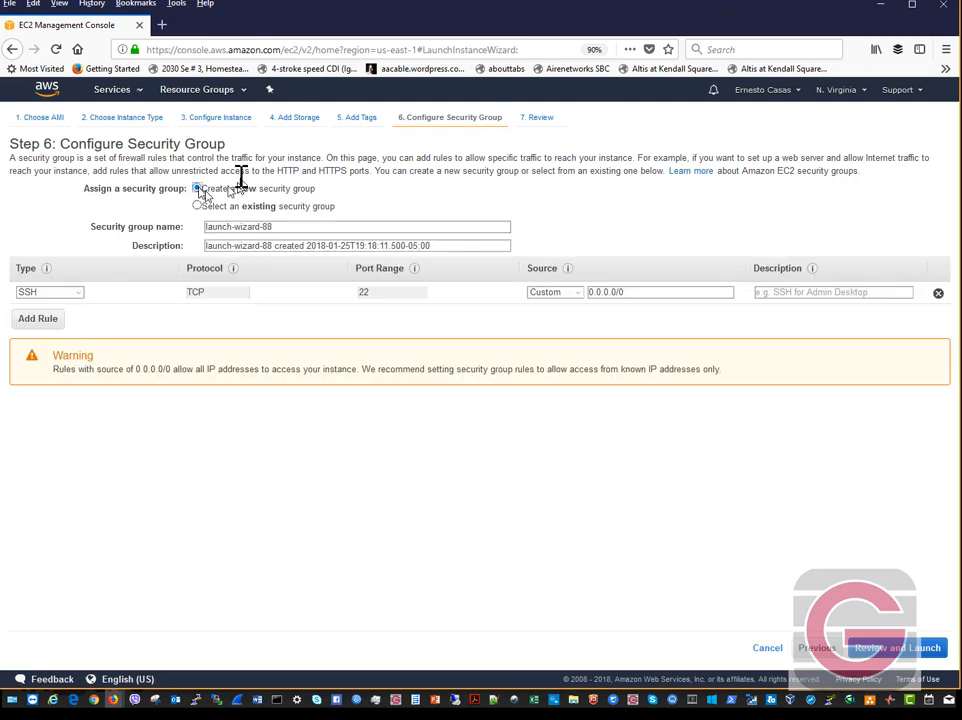
left_click(78, 294)
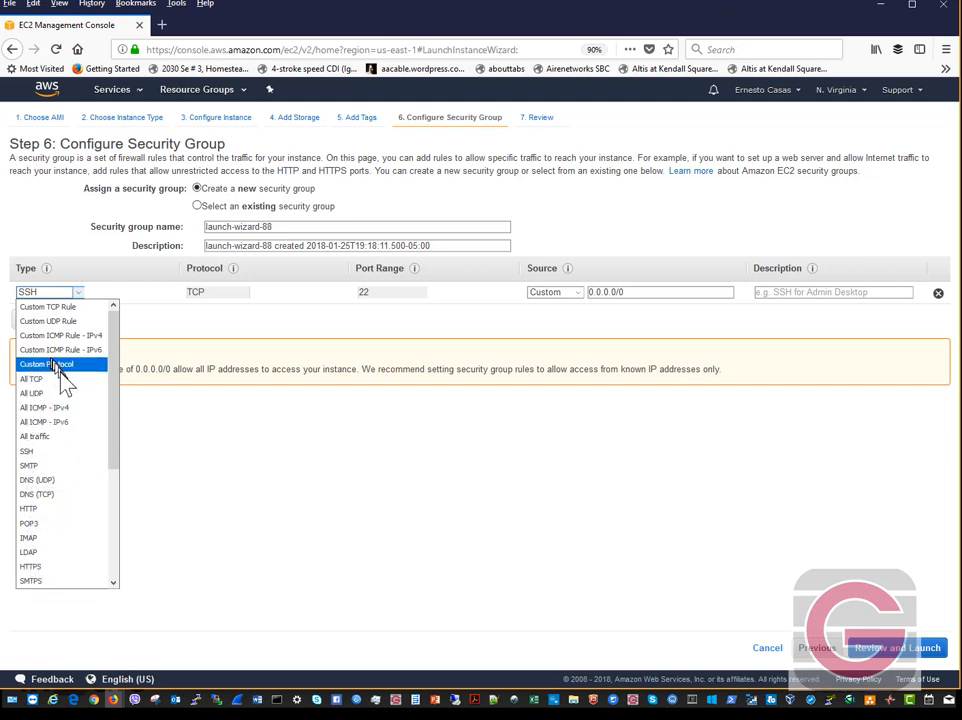
left_click(76, 437)
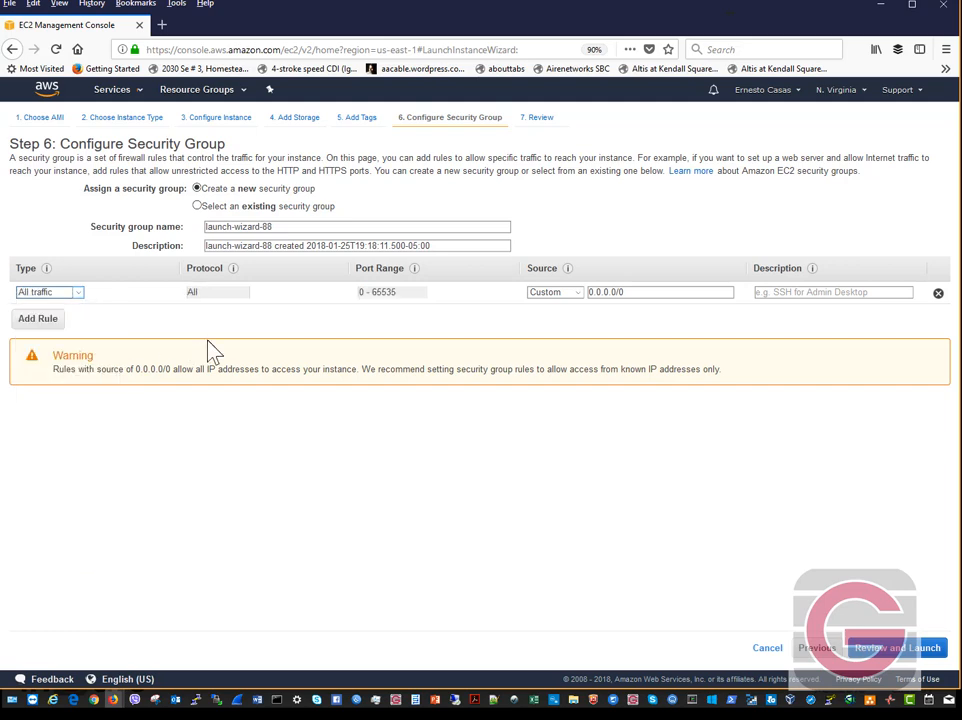
left_click(575, 295)
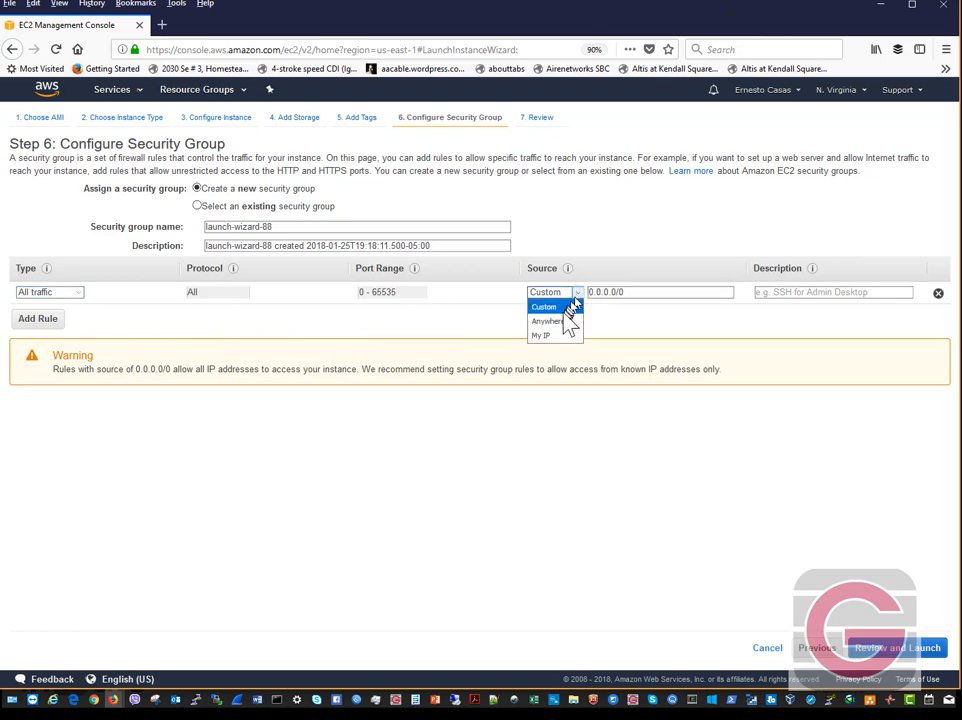
left_click(556, 321)
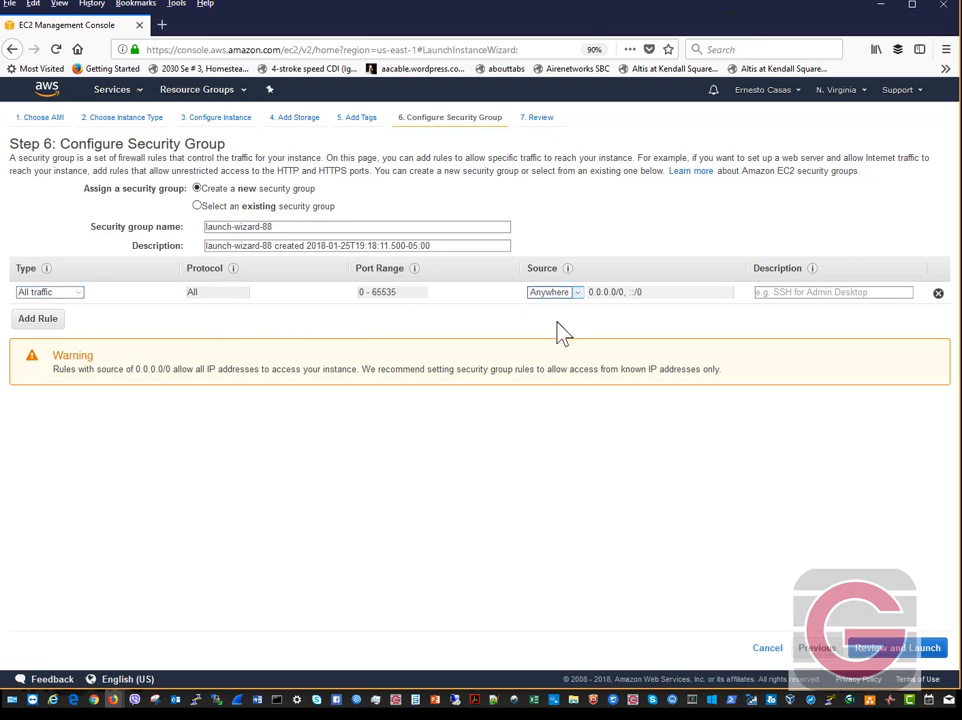
left_click(783, 293)
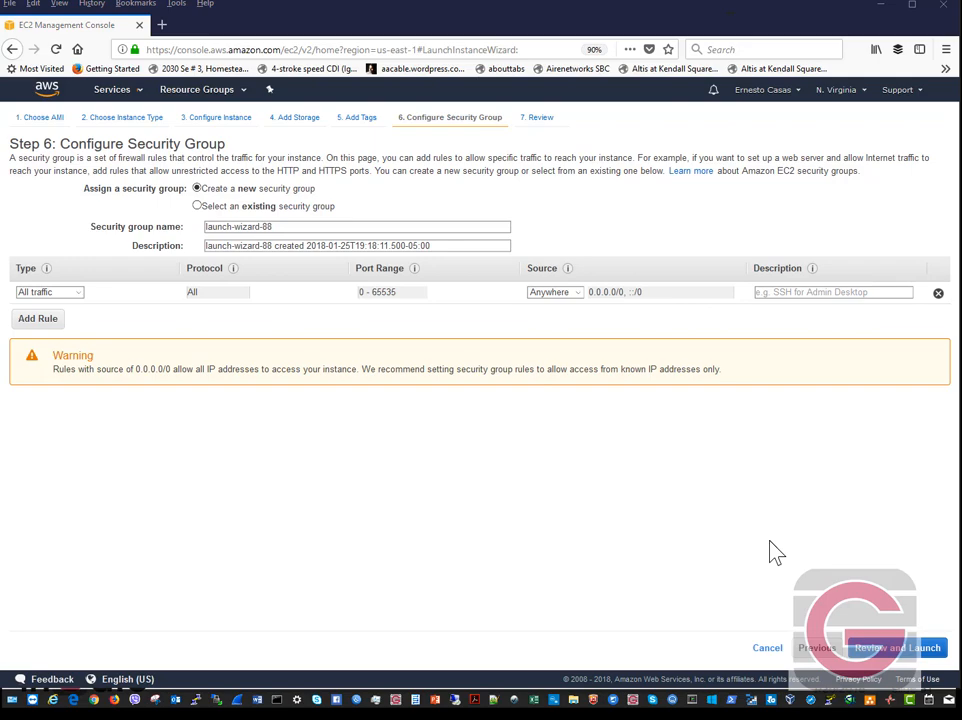
key("alt+Tab")
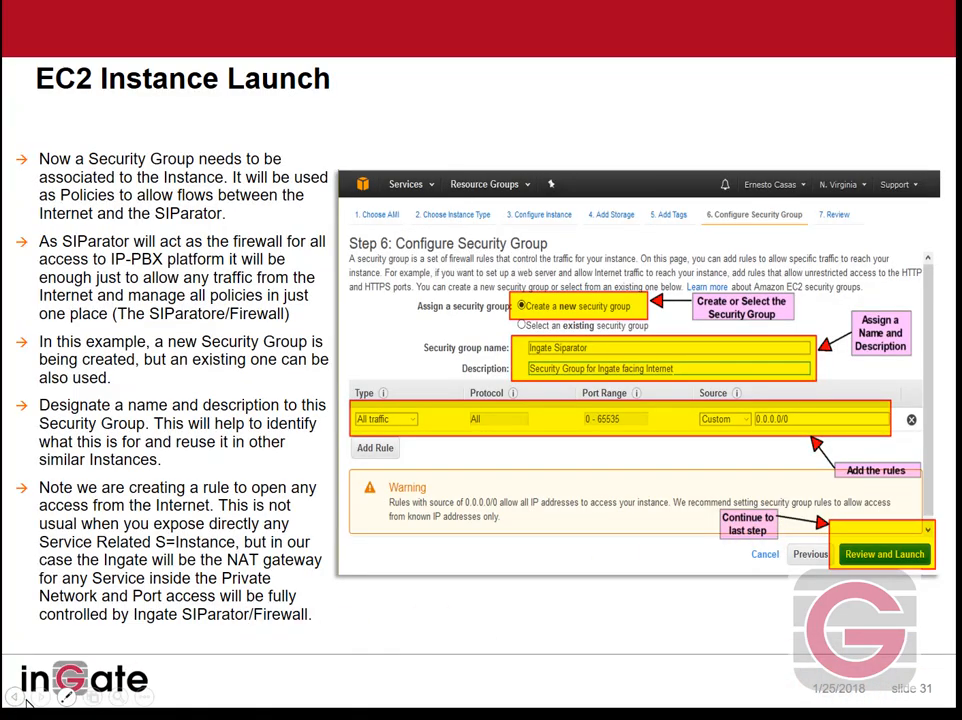
left_click(43, 699)
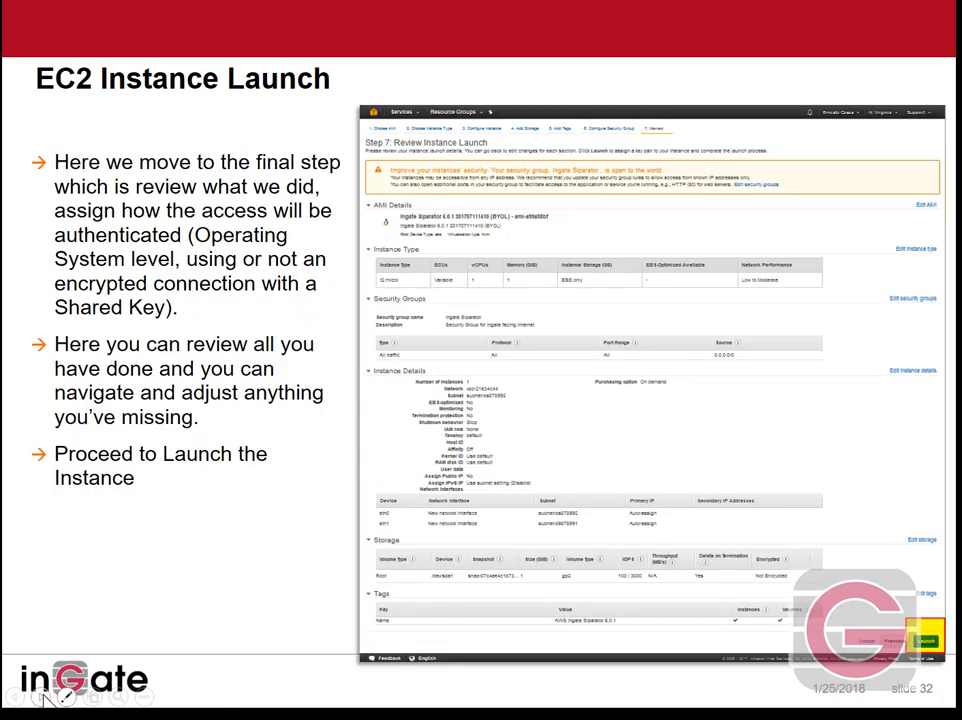